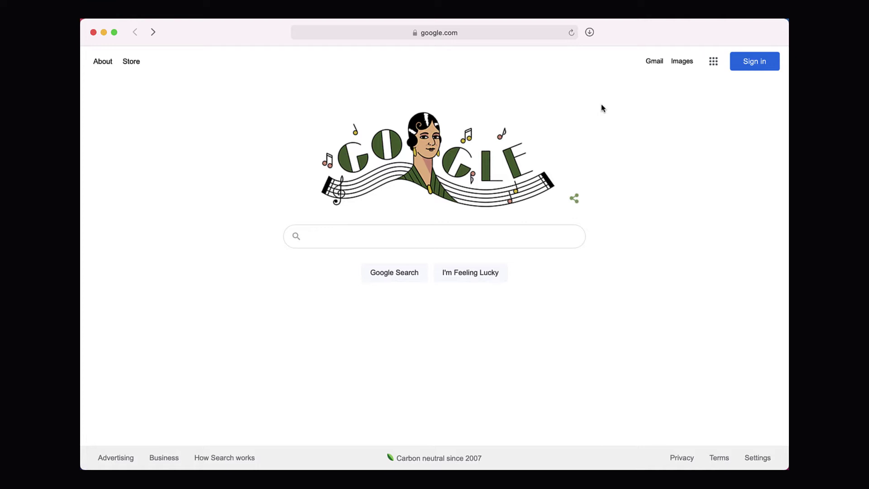
# Create a new untitled Google Form via forms.new and view its question-type list.
pyautogui.click(524, 38)
pyautogui.write('http://forms.new')
pyautogui.press('Return')
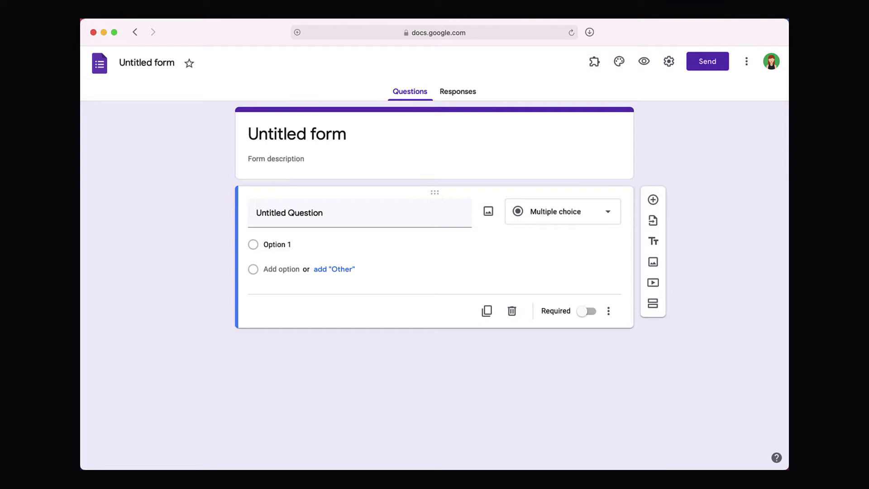
pyautogui.click(578, 214)
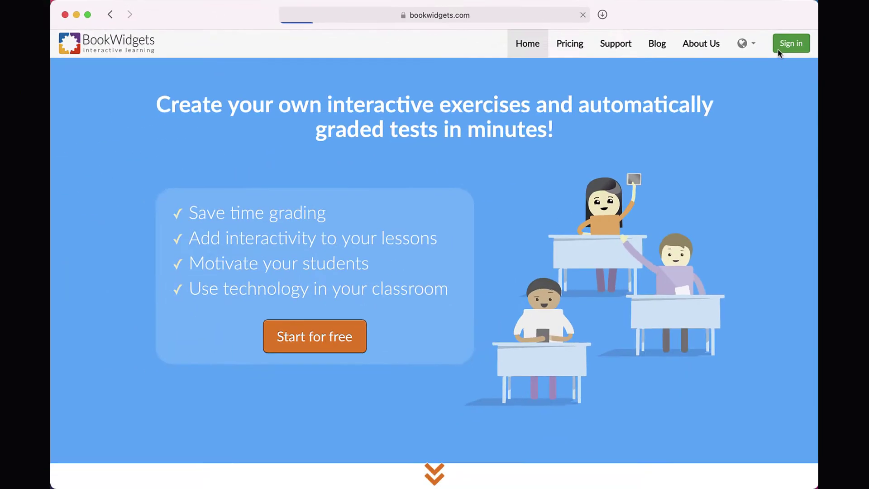
# Sign in to BookWidgets with Google as a first-time user and reach the registration page.
pyautogui.click(739, 149)
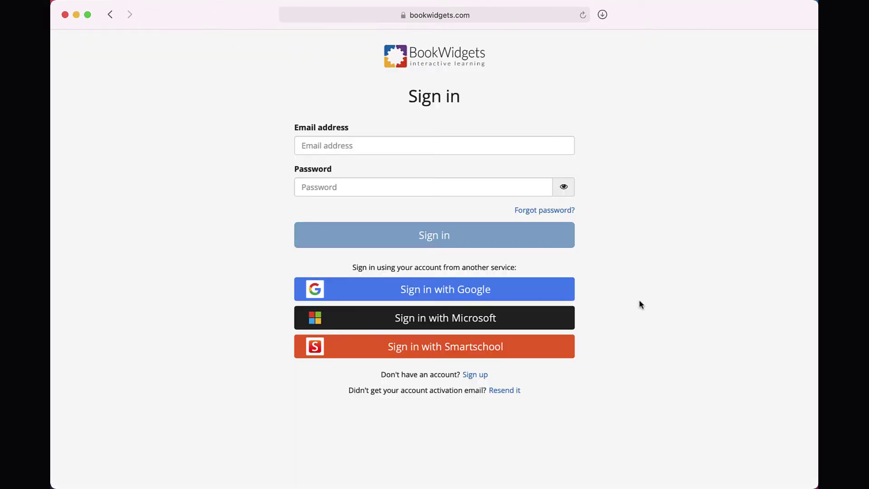
pyautogui.click(566, 291)
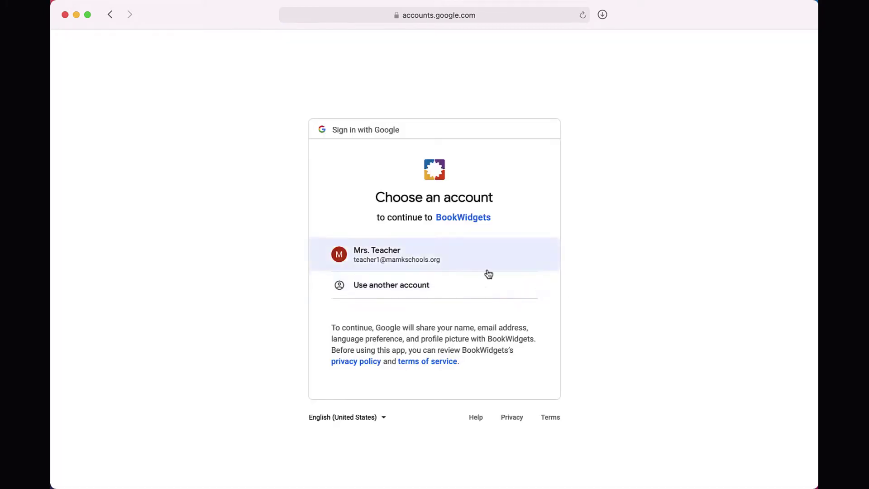
pyautogui.click(487, 270)
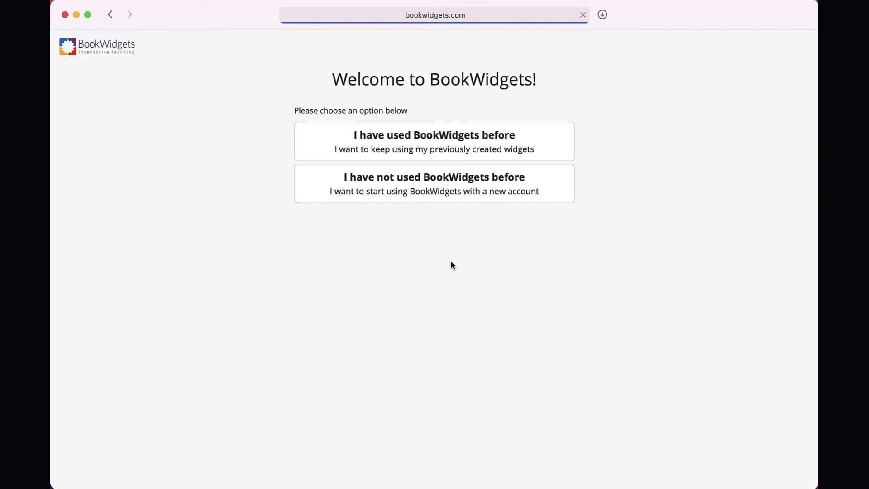
pyautogui.click(549, 194)
# Accept the terms, pass the reCAPTCHA picture challenge, and register the new account.
pyautogui.click(297, 150)
pyautogui.click(365, 198)
pyautogui.click(412, 213)
pyautogui.click(490, 214)
pyautogui.click(500, 285)
pyautogui.click(574, 348)
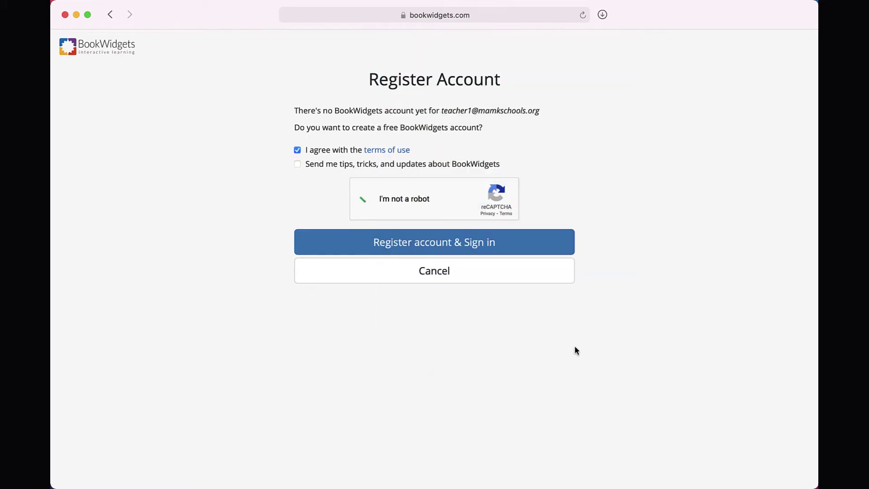
pyautogui.click(565, 248)
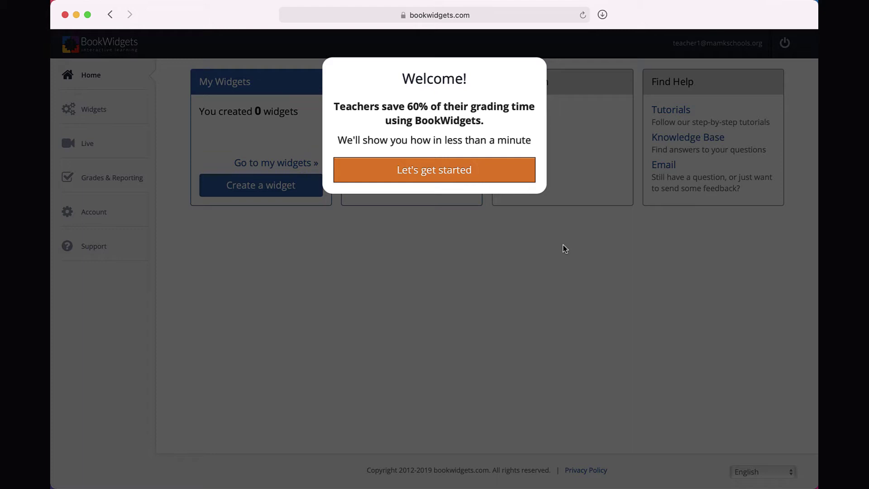
# Start the welcome tour and add a multiple-choice question to the tour quiz.
pyautogui.click(525, 177)
pyautogui.click(509, 135)
pyautogui.click(489, 108)
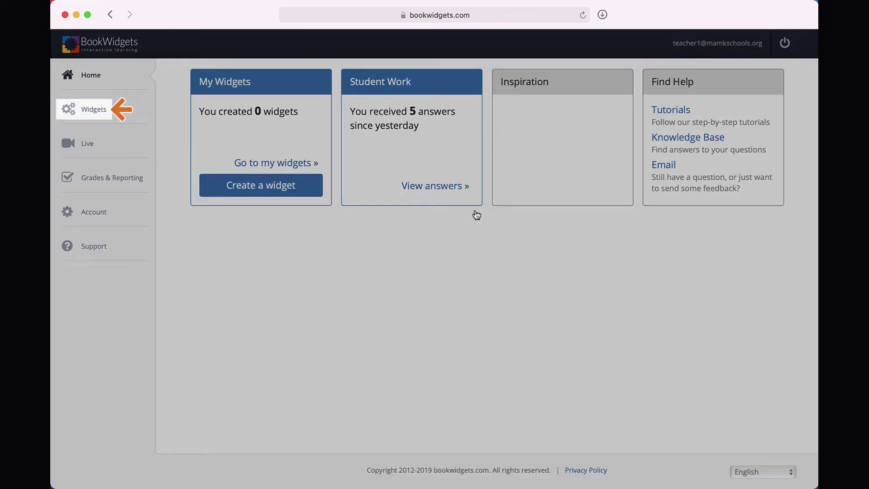
pyautogui.click(86, 109)
pyautogui.click(716, 76)
pyautogui.click(589, 129)
pyautogui.click(532, 179)
# Preview the tour quiz, answer Neil Armstrong, and send it with a student name and e-mail.
pyautogui.click(693, 71)
pyautogui.click(524, 172)
pyautogui.click(212, 151)
pyautogui.click(700, 466)
pyautogui.click(454, 160)
pyautogui.write('Jane Doe')
pyautogui.press('Tab')
pyautogui.click(431, 235)
# View the received answers, finish the tour, and return to Home.
pyautogui.click(435, 163)
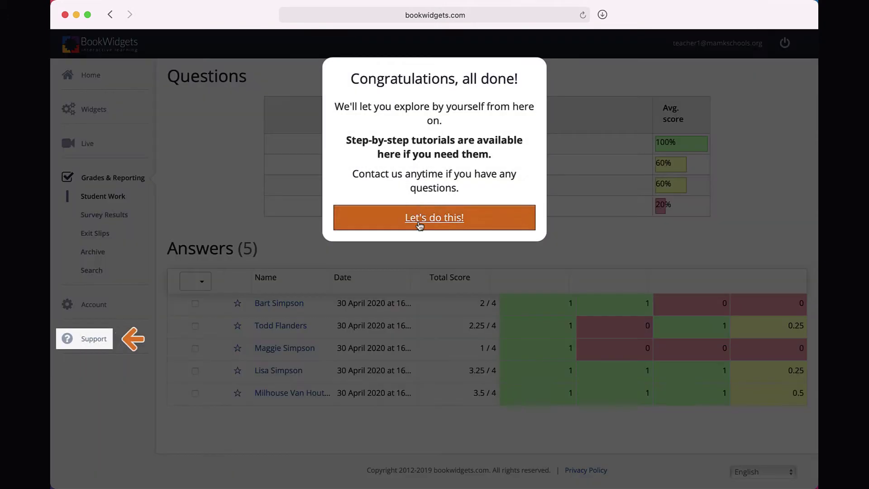
pyautogui.click(420, 222)
pyautogui.click(91, 76)
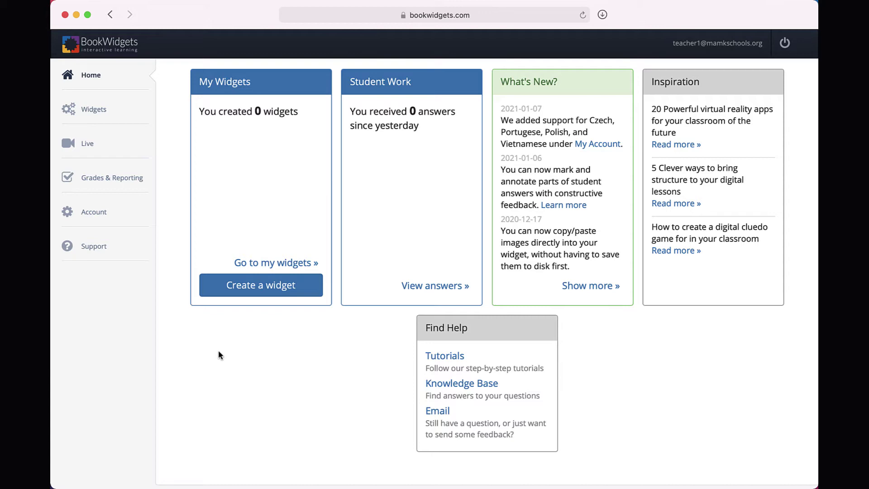
# Scroll through the Choose Widget Type list and create a Quiz widget.
pyautogui.click(250, 288)
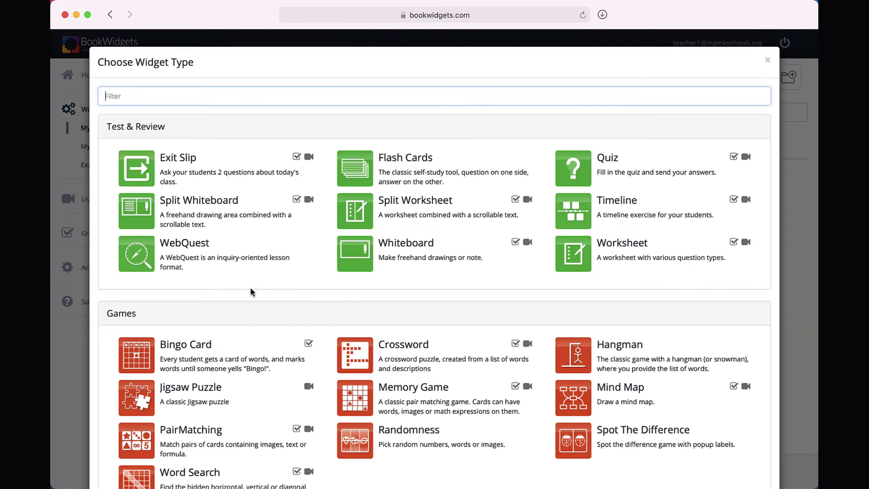
pyautogui.scroll(-5, 252, 291)
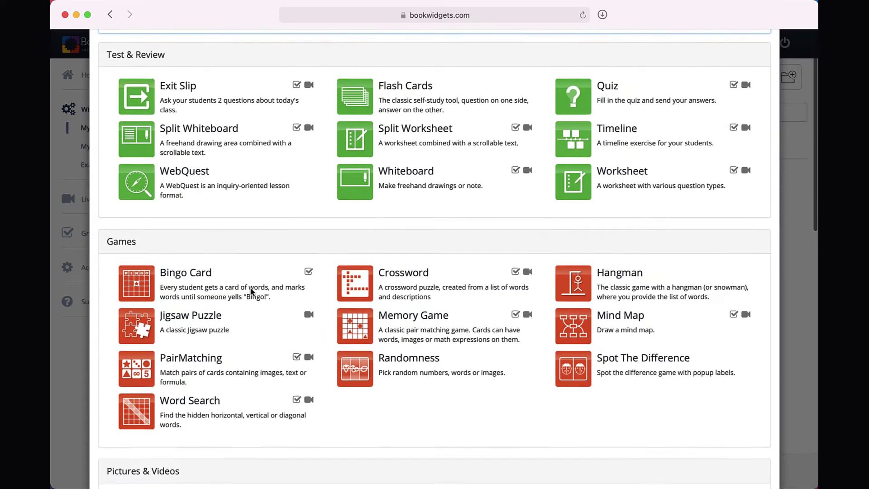
pyautogui.scroll(-7, 252, 292)
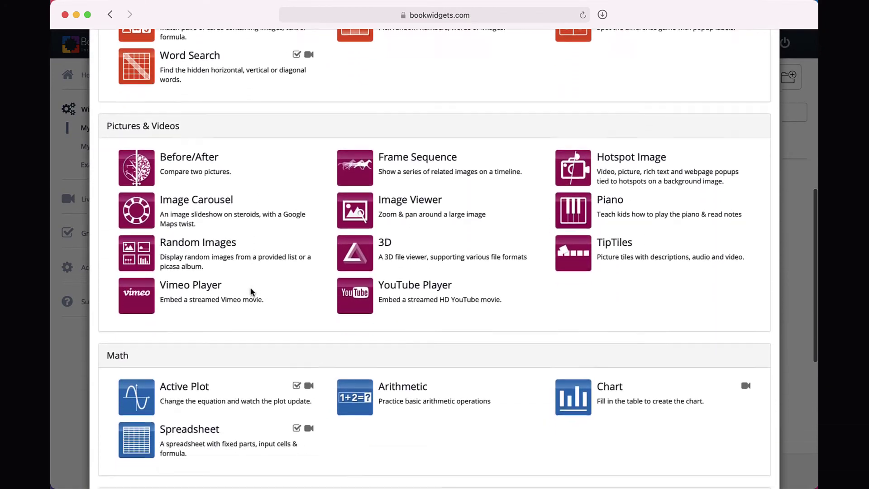
pyautogui.scroll(-4, 252, 291)
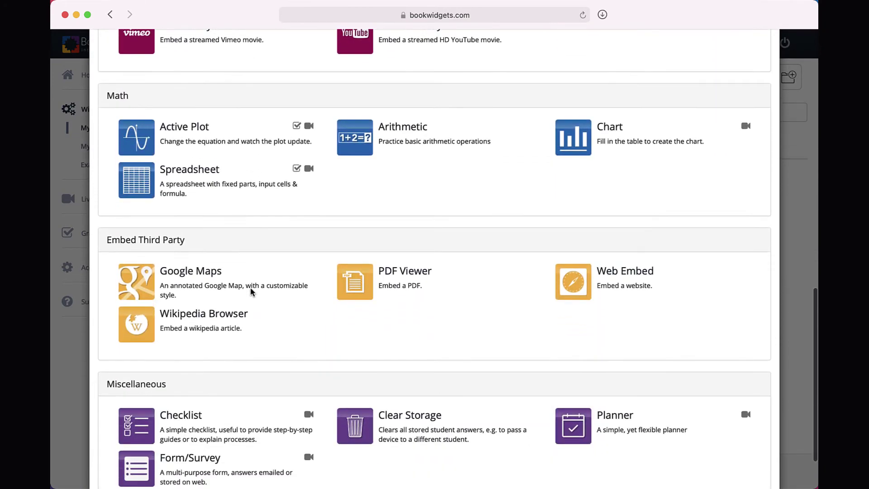
pyautogui.scroll(3, 252, 291)
pyautogui.scroll(13, 252, 292)
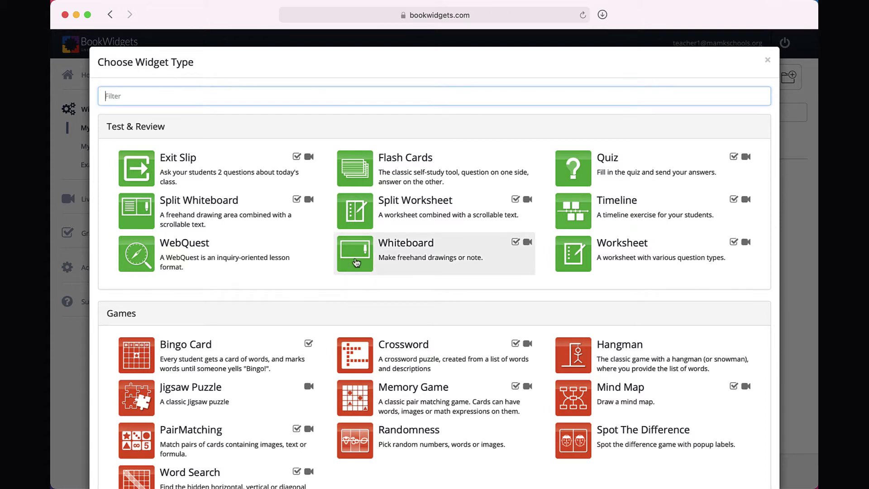
pyautogui.scroll(-5, 356, 262)
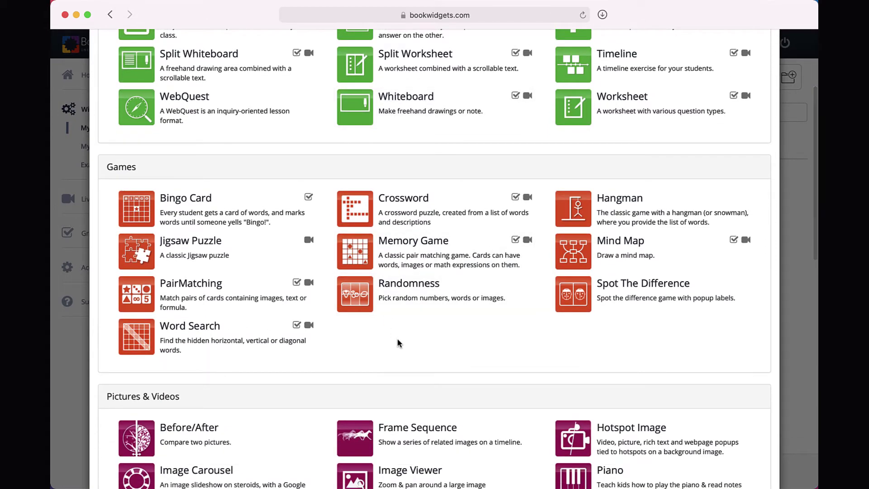
pyautogui.scroll(-8, 397, 339)
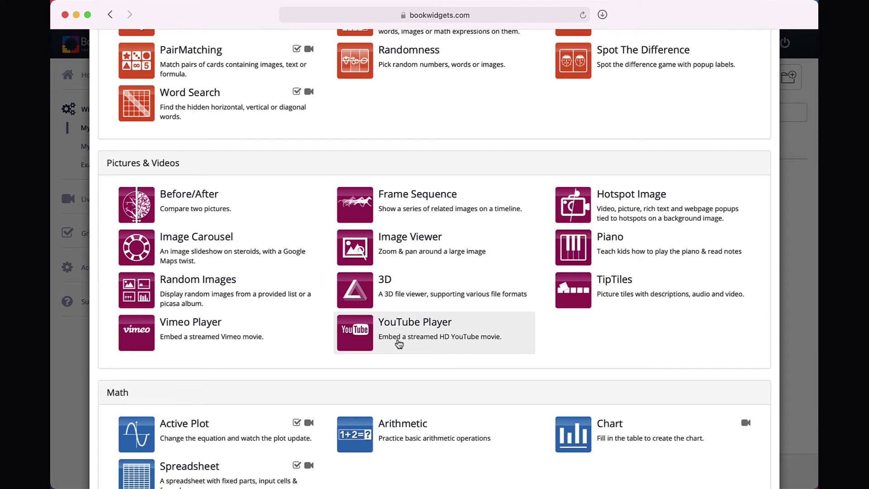
pyautogui.scroll(-7, 398, 344)
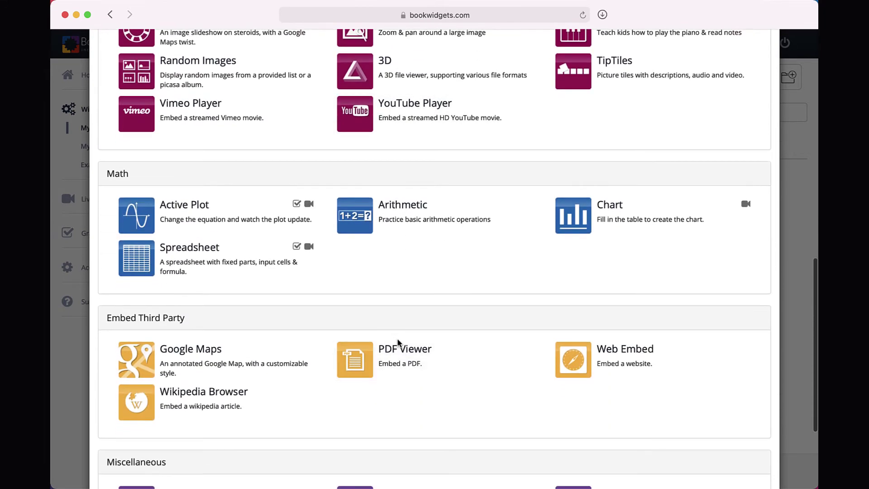
pyautogui.scroll(-3, 397, 340)
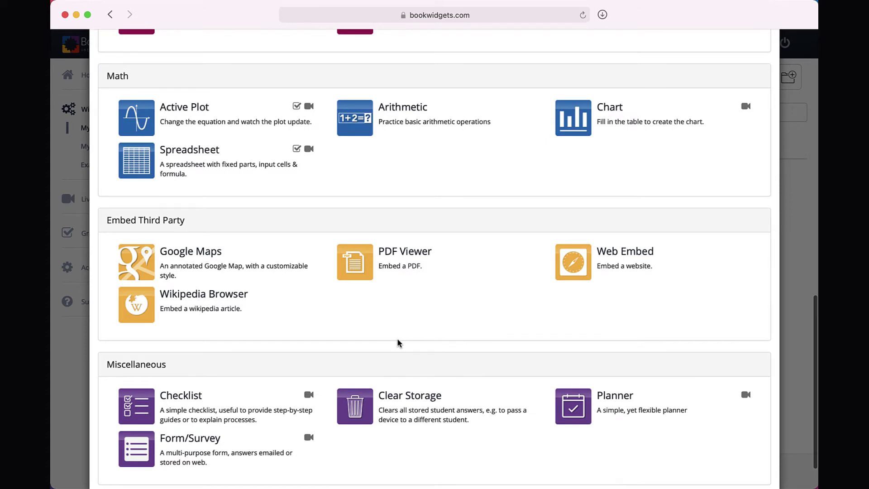
pyautogui.scroll(-2, 399, 342)
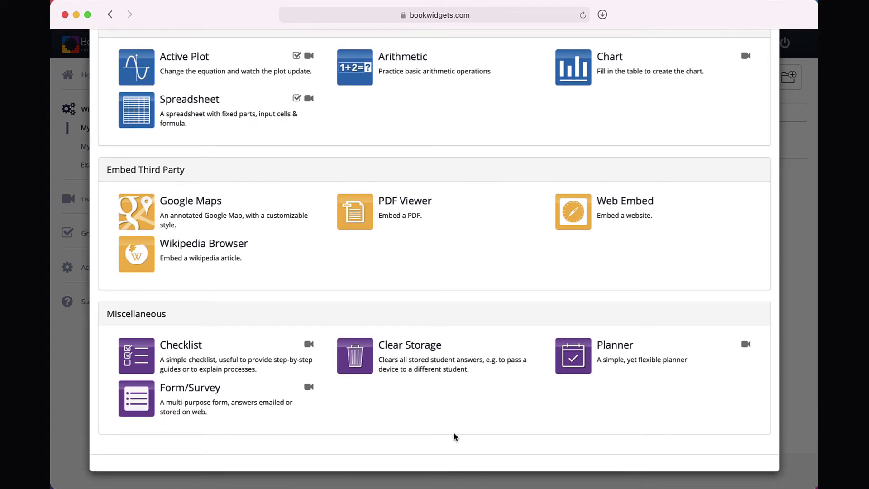
pyautogui.scroll(15, 454, 436)
pyautogui.scroll(8, 454, 435)
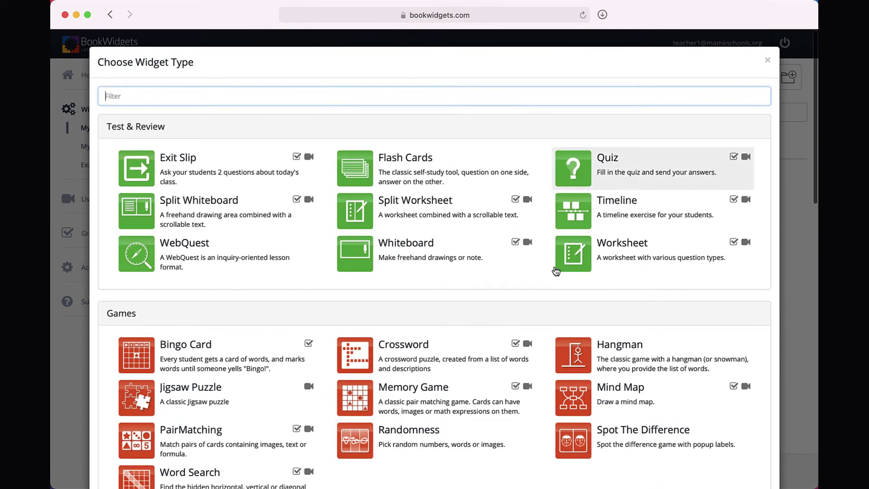
pyautogui.click(617, 171)
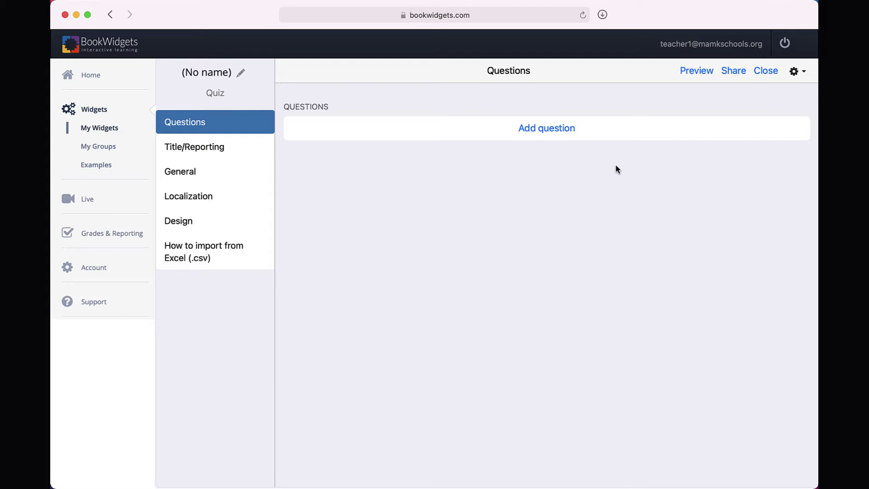
# Change the widget's title from (No name) to 'Science Quiz'.
pyautogui.click(240, 72)
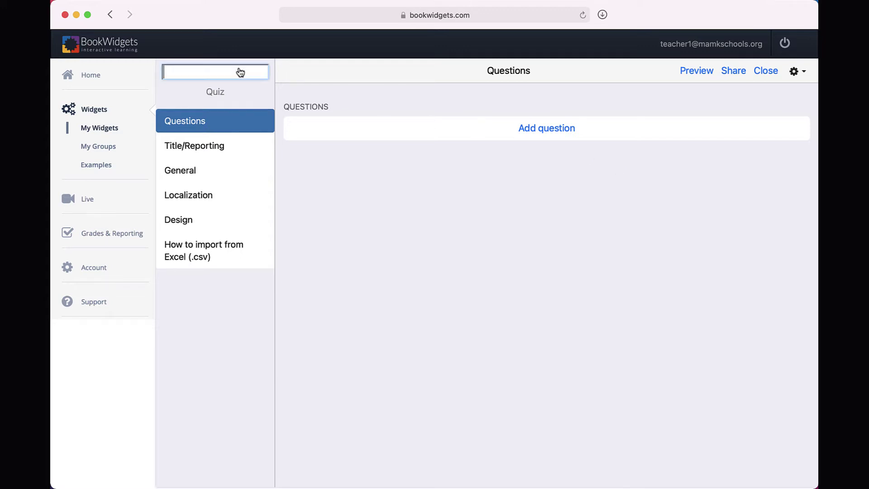
pyautogui.write('Science Quiz')
pyautogui.click(361, 203)
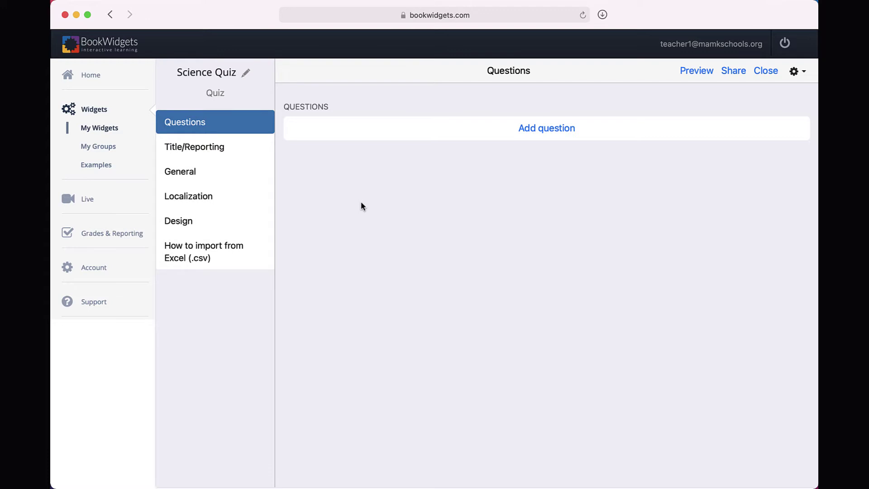
# Open the question-type chooser for the first question and scroll through all types.
pyautogui.click(542, 130)
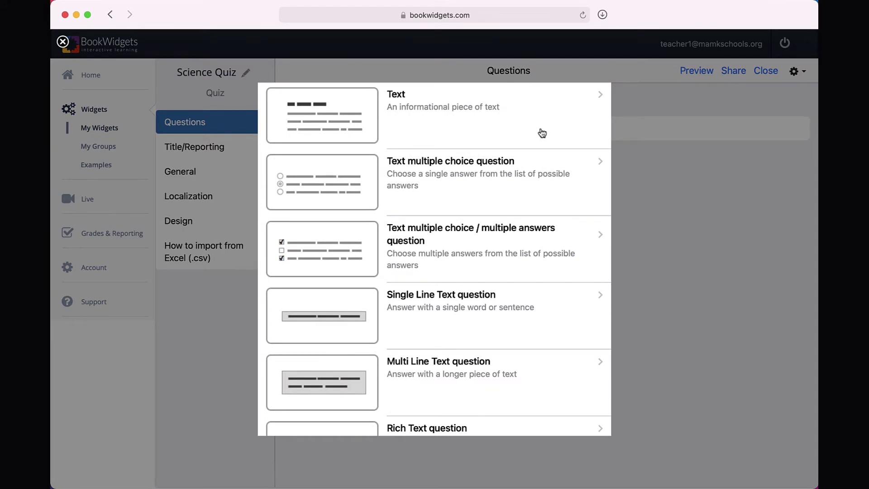
pyautogui.scroll(-5, 542, 132)
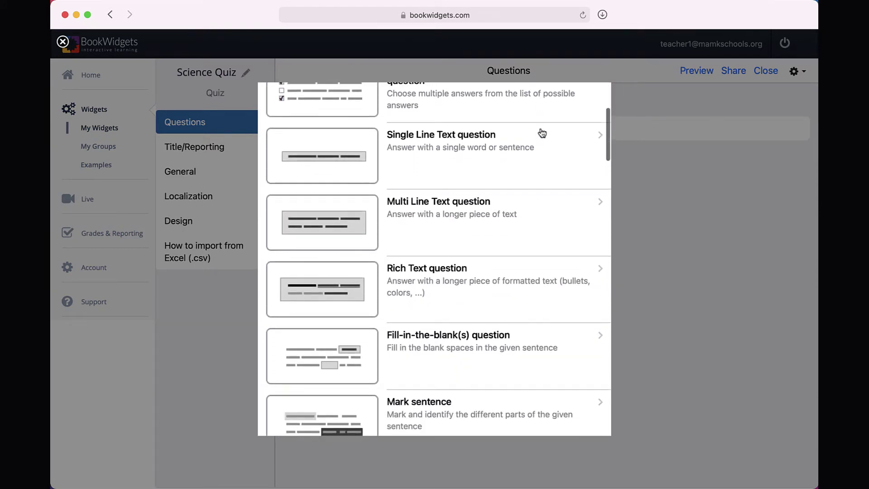
pyautogui.scroll(-5, 542, 133)
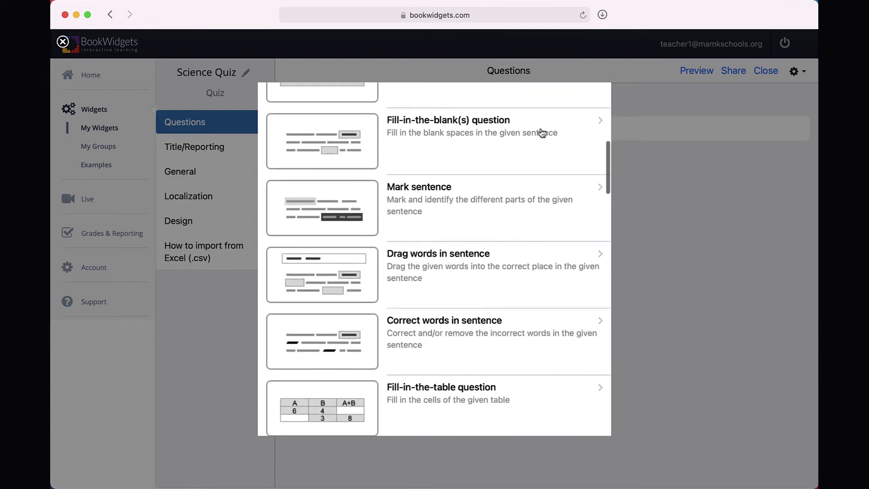
pyautogui.scroll(-4, 542, 133)
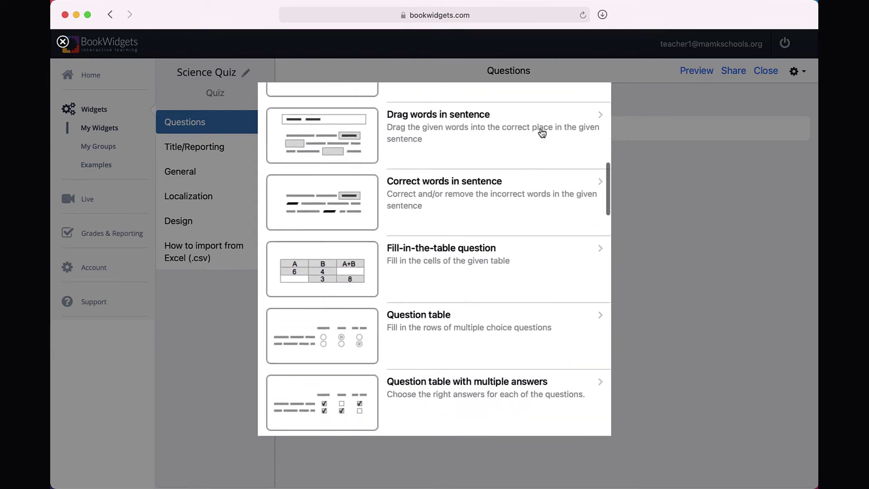
pyautogui.scroll(-3, 542, 132)
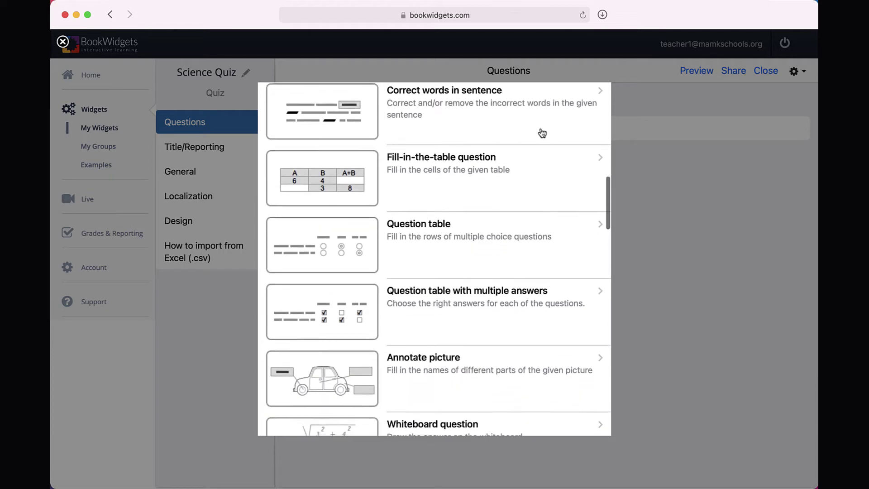
pyautogui.scroll(-3, 542, 132)
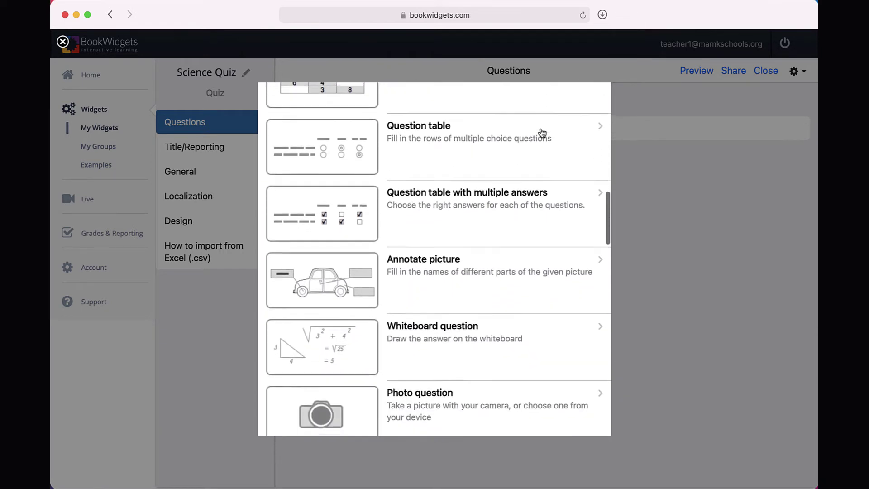
pyautogui.scroll(-4, 542, 132)
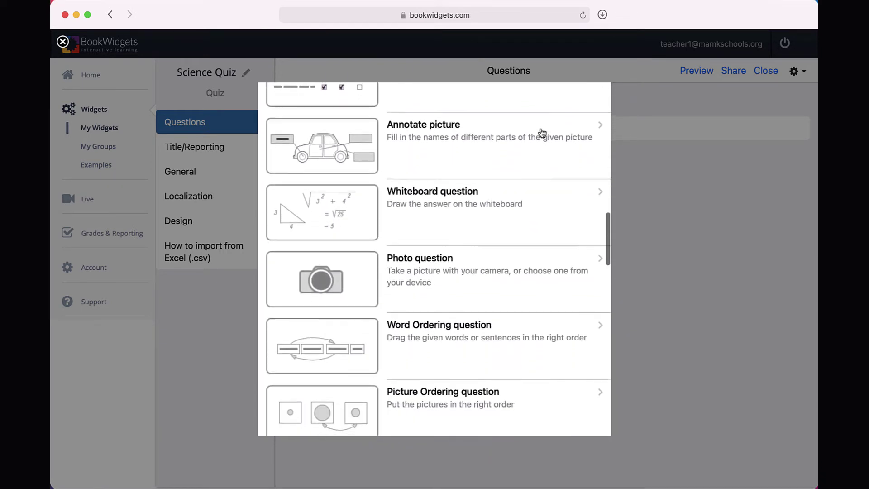
pyautogui.scroll(-4, 542, 132)
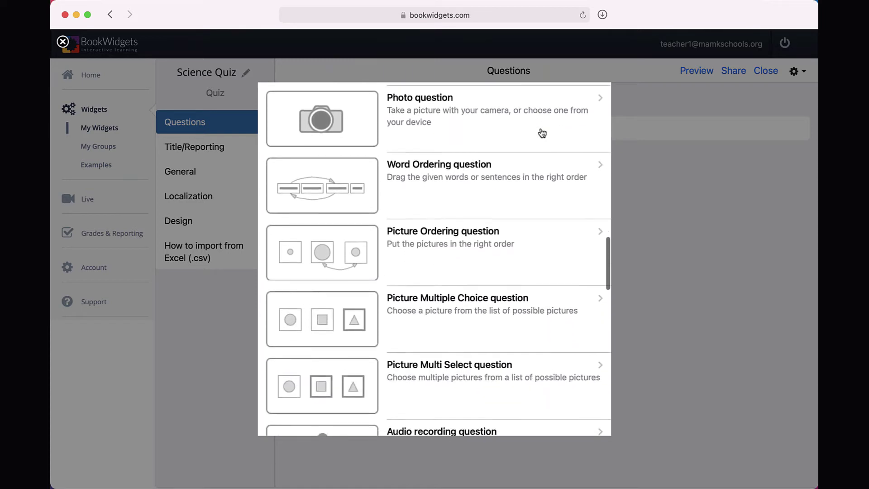
pyautogui.scroll(-4, 541, 133)
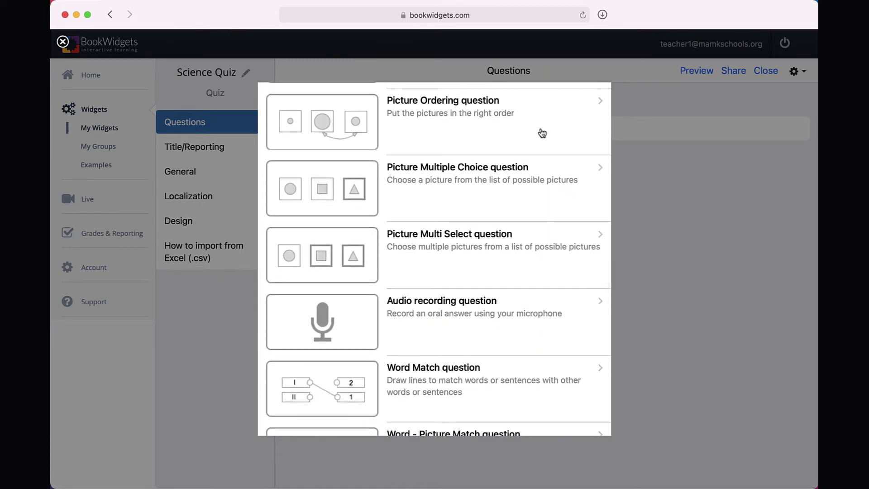
pyautogui.scroll(-4, 541, 133)
pyautogui.scroll(-8, 542, 132)
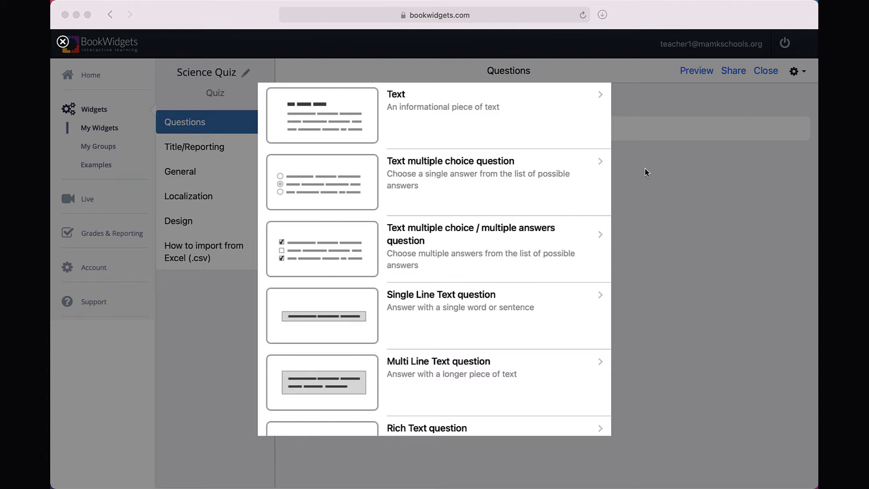
# Write the igneous-rock question with answers Granite, Slate, Sandstone and Pyrite.
pyautogui.click(548, 169)
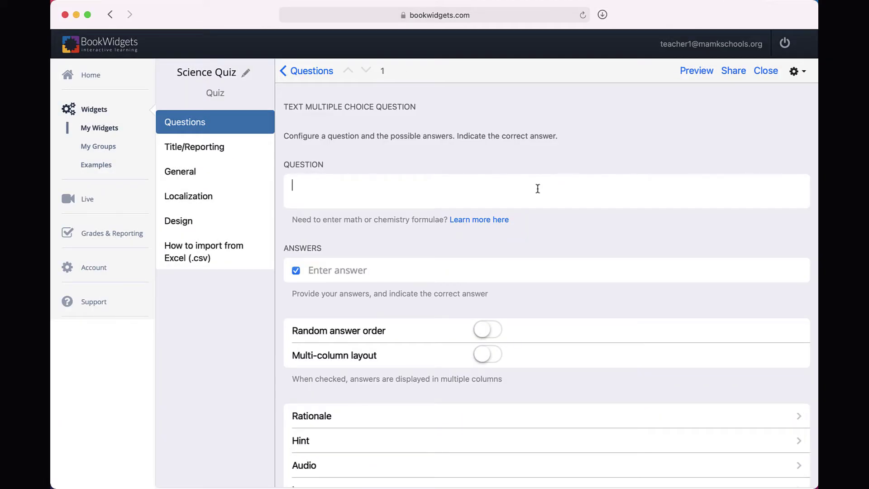
pyautogui.write('Which of the following rocks is classified as igneous?')
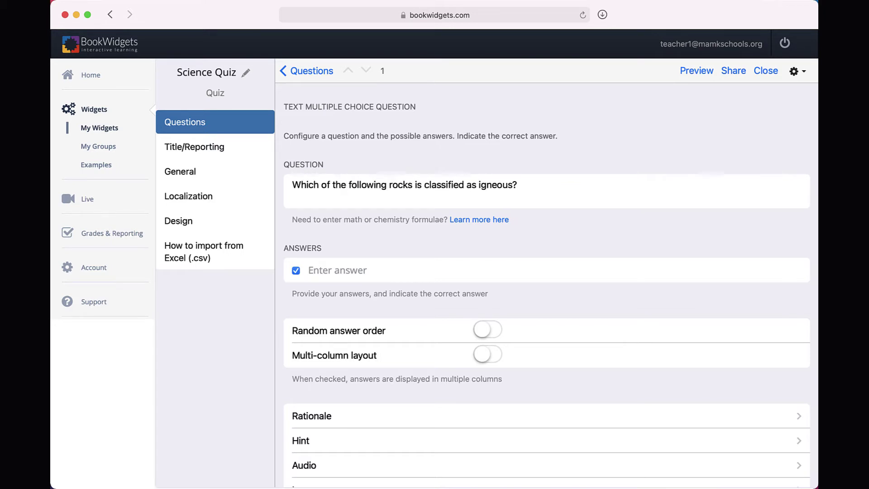
pyautogui.click(362, 270)
pyautogui.write('Granite')
pyautogui.click(378, 295)
pyautogui.write('Slate')
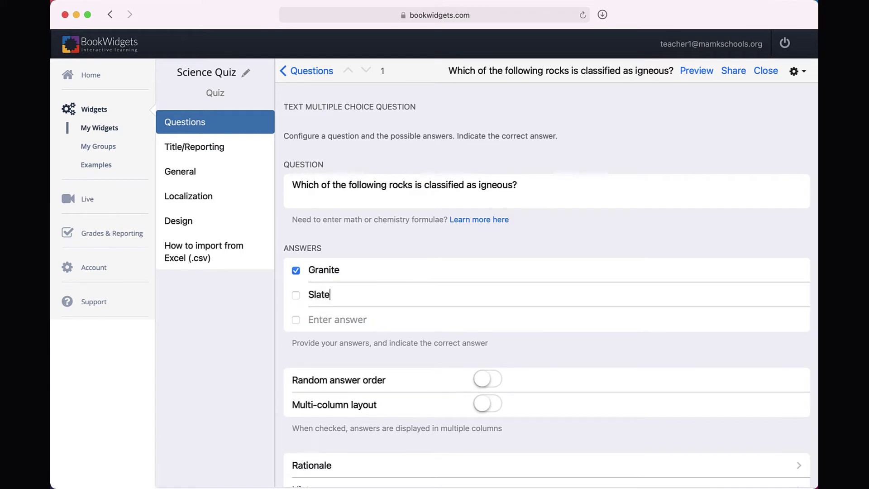
pyautogui.click(373, 319)
pyautogui.write('Sandstone')
pyautogui.click(365, 344)
pyautogui.write('Pyrite')
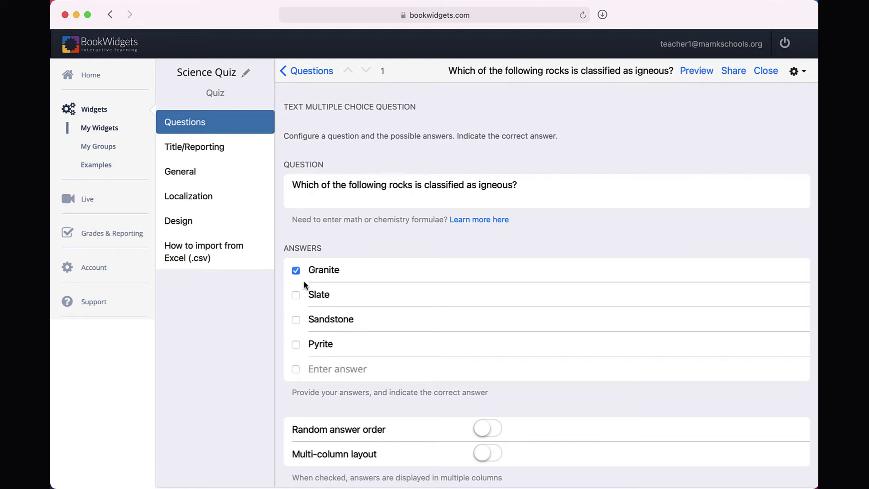
# Turn on Random answer order and Multi-column layout for the question.
pyautogui.scroll(-3, 398, 369)
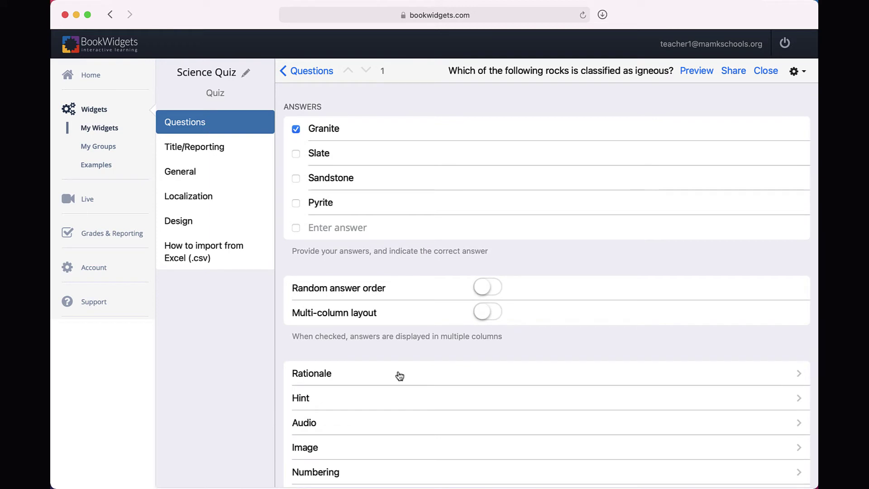
pyautogui.click(487, 295)
pyautogui.click(487, 312)
pyautogui.scroll(-2, 482, 355)
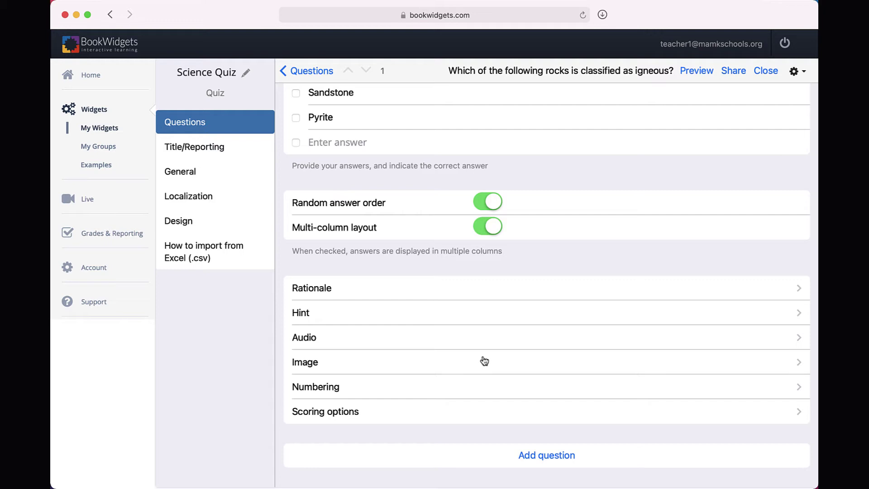
pyautogui.scroll(5, 484, 361)
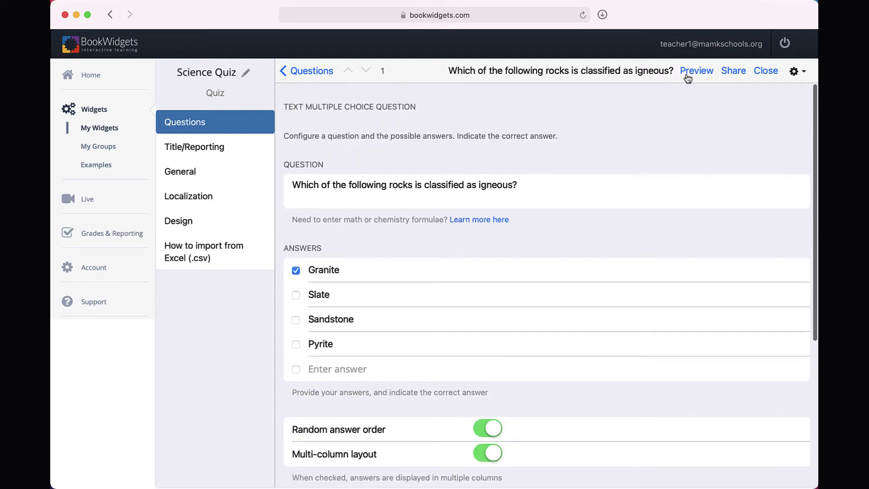
# Preview Science Quiz in Student View, then go back to the question list.
pyautogui.click(689, 76)
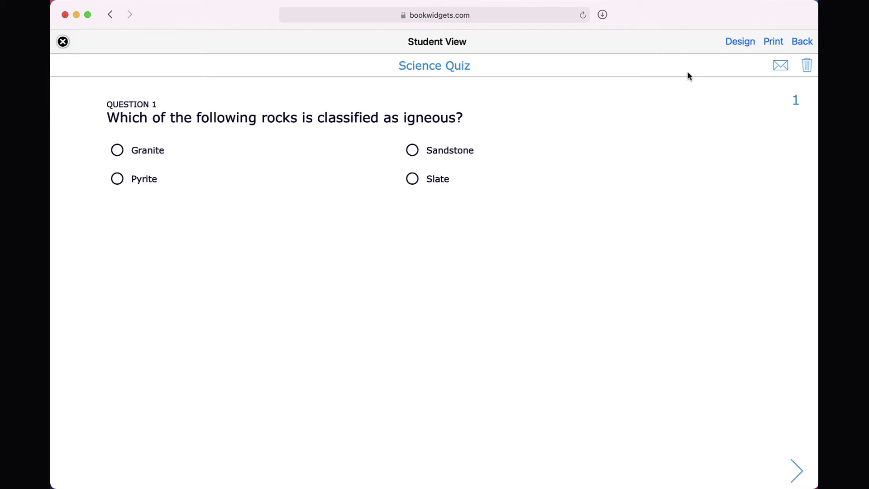
pyautogui.click(799, 43)
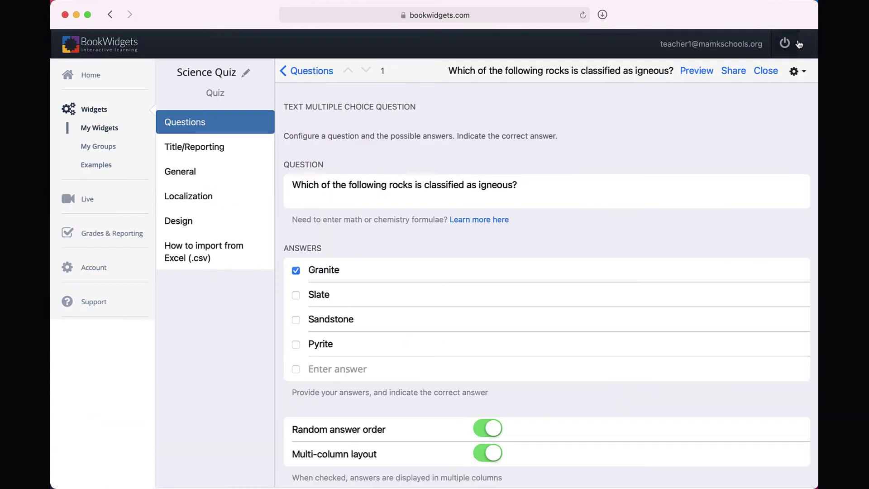
pyautogui.click(317, 74)
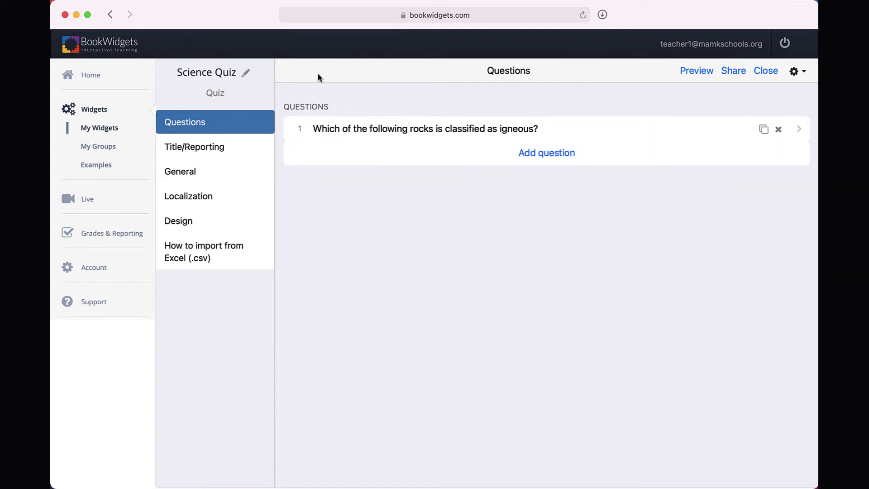
# Add an Annotate picture question: 'Label the two climate zones in this mountain region.'.
pyautogui.click(542, 156)
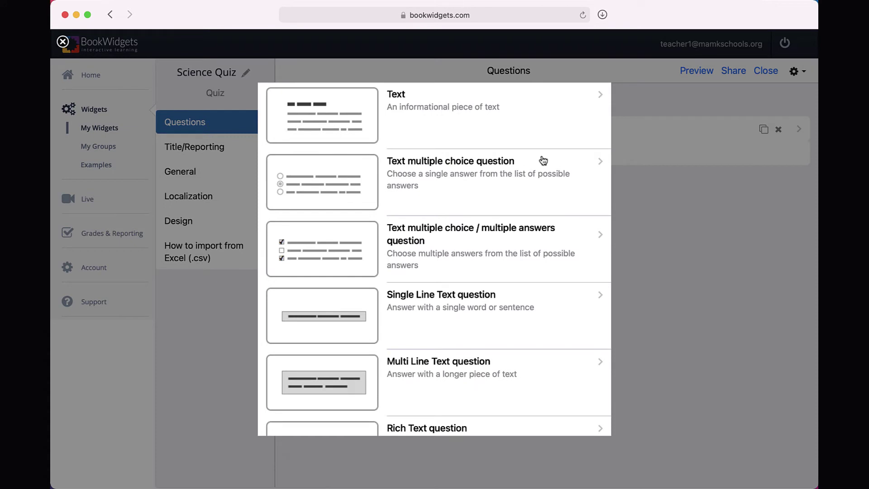
pyautogui.scroll(-9, 544, 161)
pyautogui.scroll(-8, 544, 160)
pyautogui.click(463, 232)
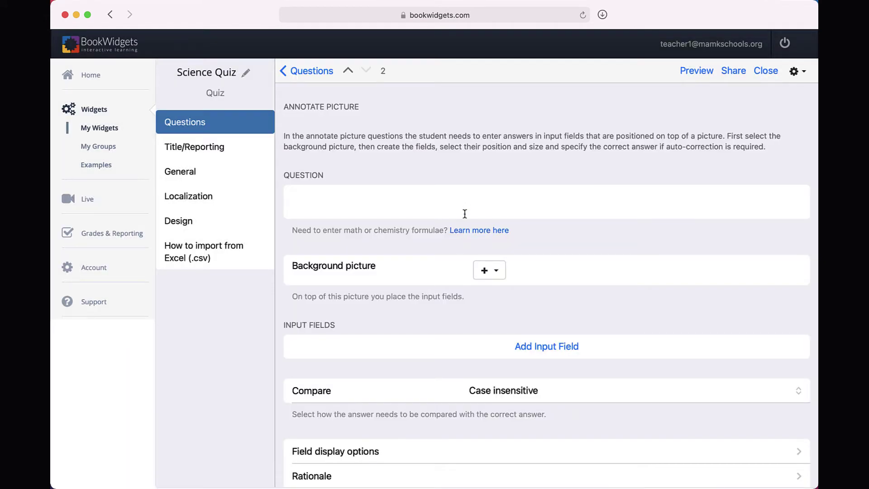
pyautogui.click(465, 207)
pyautogui.write('Label the two climate zones in')
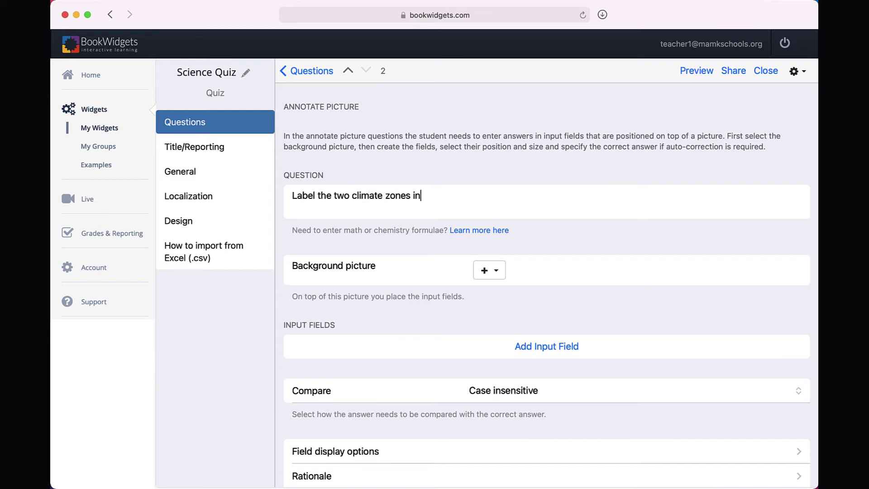
pyautogui.write(' this mountain region.')
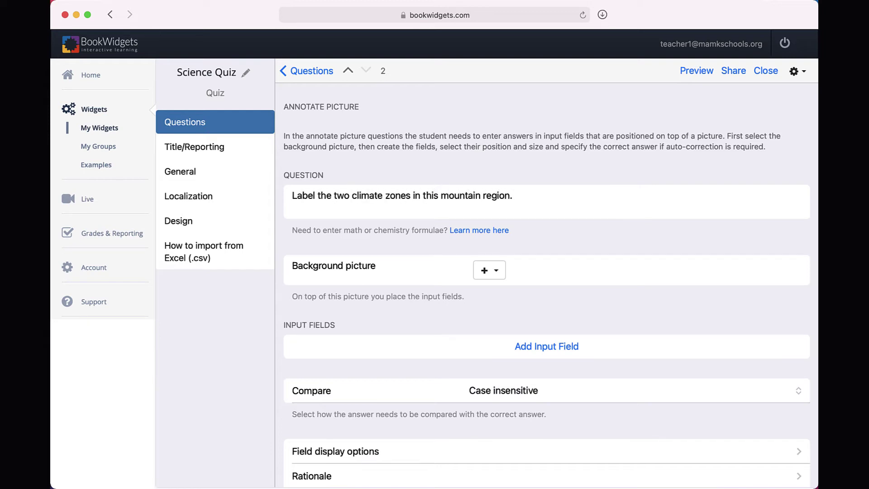
# Upload Orographic.png from the BookWidget Examples folder as the background image.
pyautogui.click(499, 275)
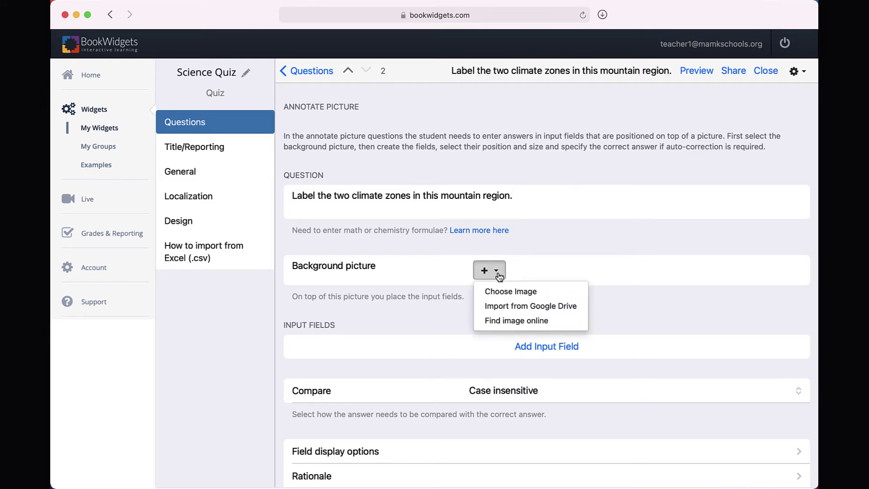
pyautogui.click(502, 291)
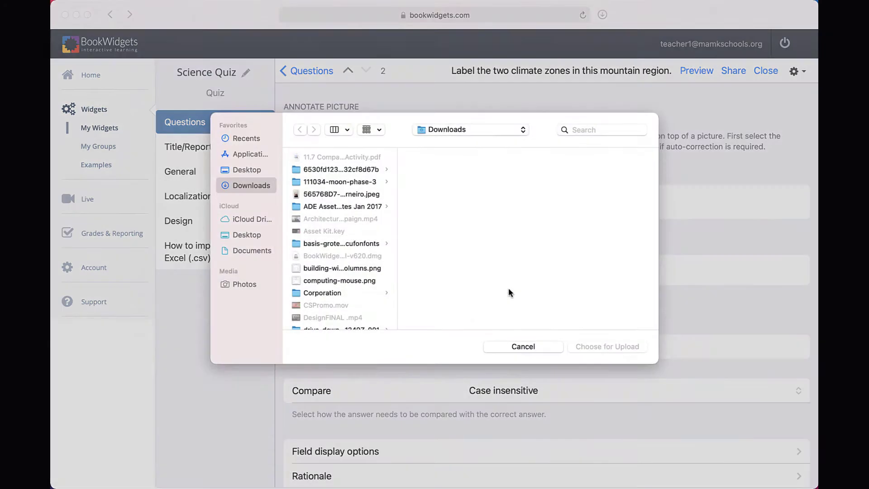
pyautogui.click(350, 166)
pyautogui.doubleClick(435, 188)
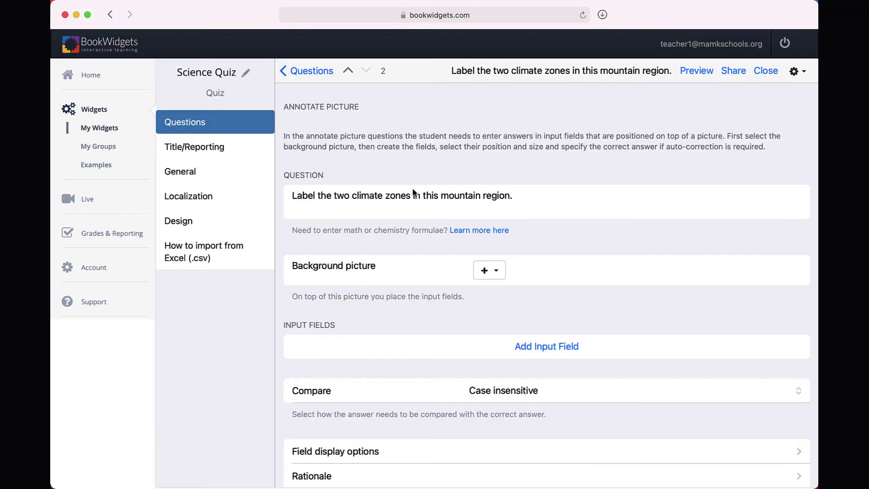
pyautogui.scroll(-3, 622, 330)
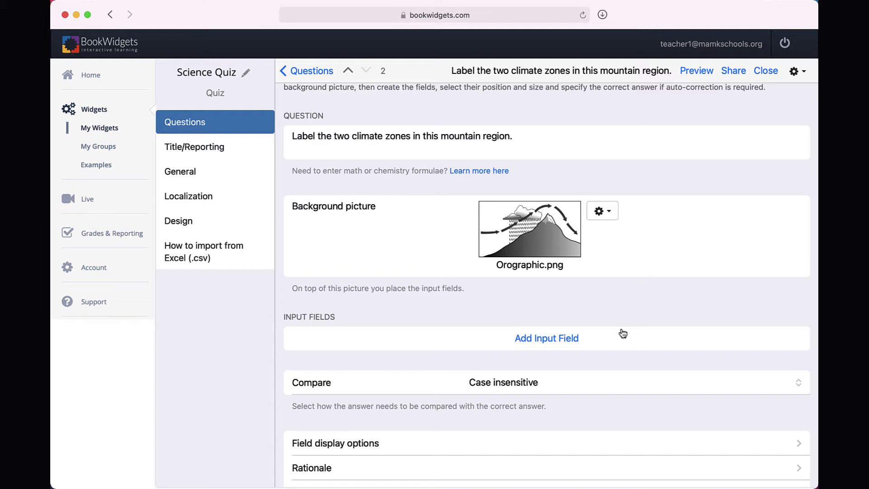
# Position the first label box at upper-left and set its correct answer to Windward.
pyautogui.click(562, 341)
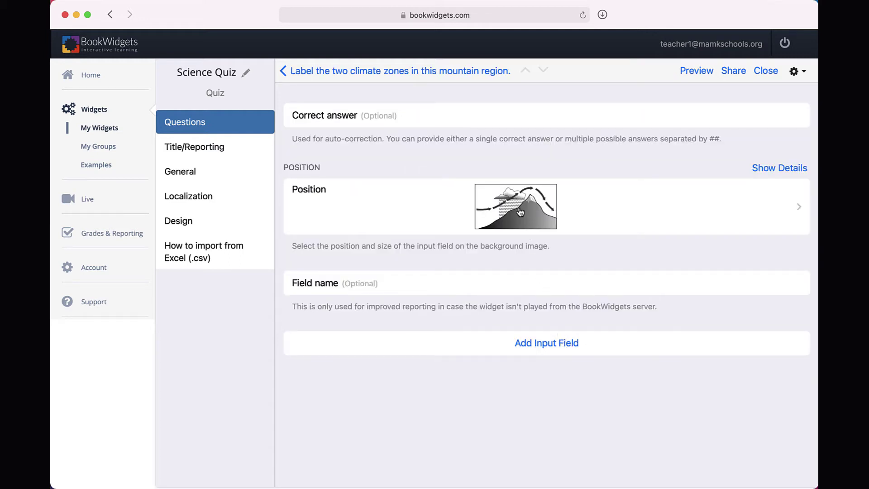
pyautogui.click(520, 212)
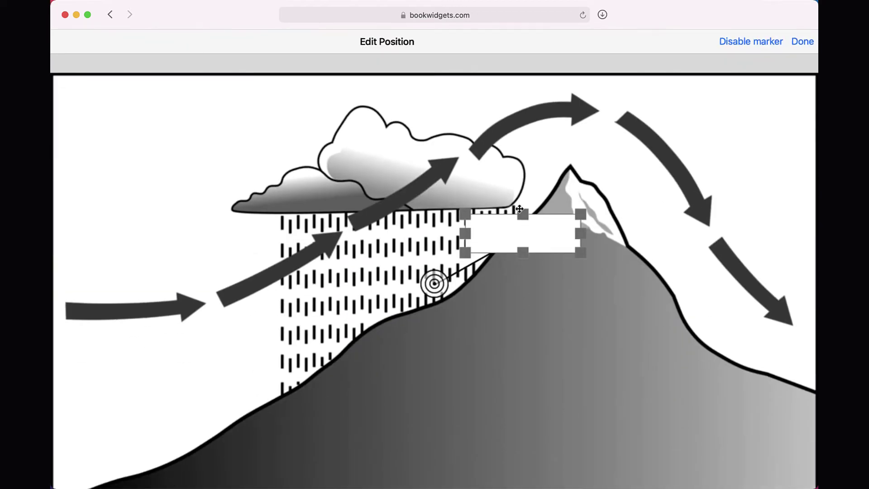
pyautogui.moveTo(521, 236); pyautogui.dragTo(146, 144)
pyautogui.moveTo(434, 284)
pyautogui.mouseDown()
pyautogui.moveTo(379, 285)
pyautogui.moveTo(362, 297)
pyautogui.mouseUp()
pyautogui.click(803, 43)
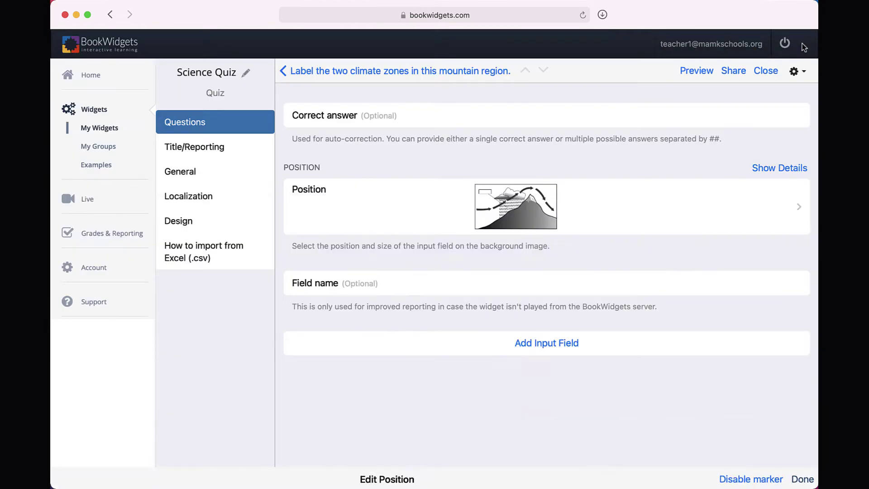
pyautogui.click(473, 113)
pyautogui.write('Windward')
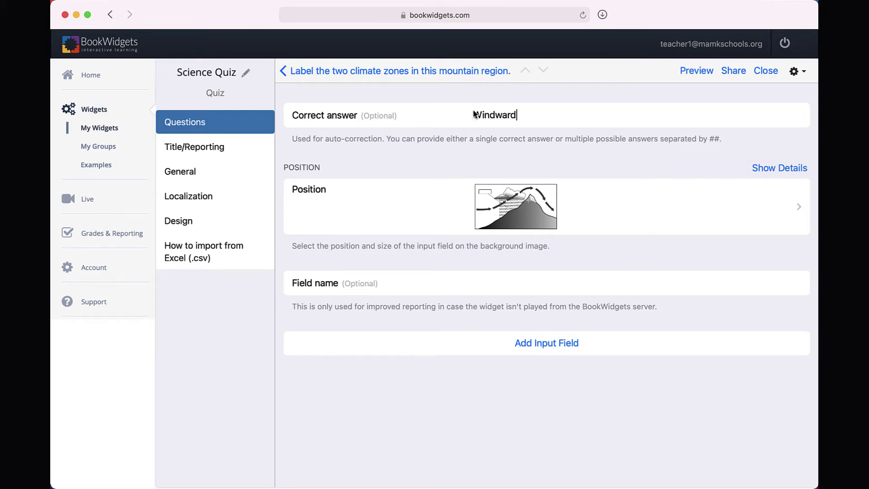
# Add a second label pointing at the right slope with correct answer Leeward.
pyautogui.click(555, 342)
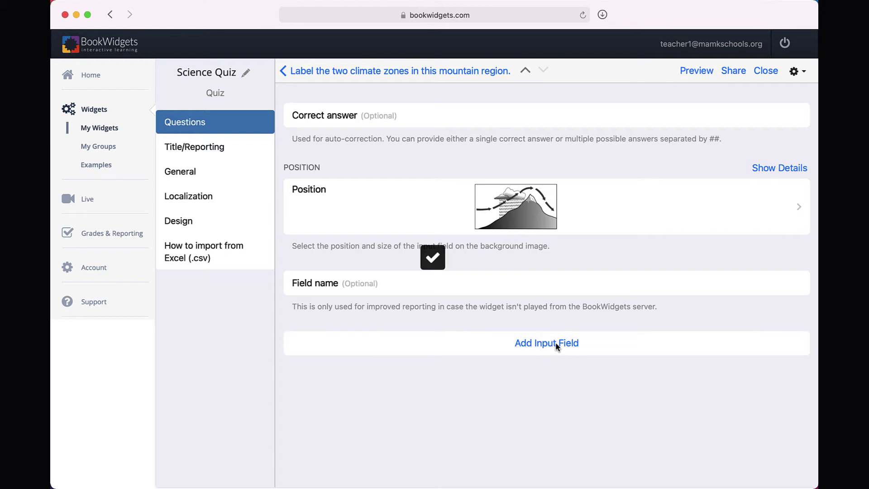
pyautogui.click(533, 207)
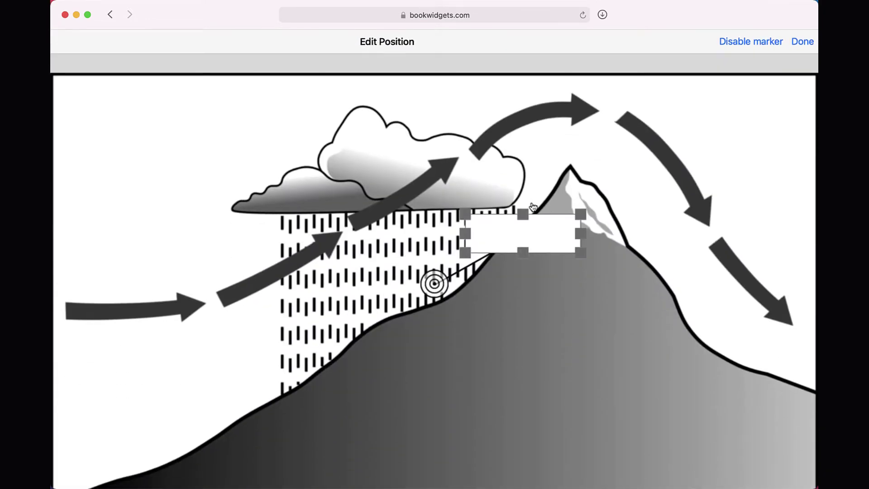
pyautogui.moveTo(534, 229)
pyautogui.mouseDown()
pyautogui.moveTo(628, 206)
pyautogui.moveTo(748, 114)
pyautogui.mouseUp()
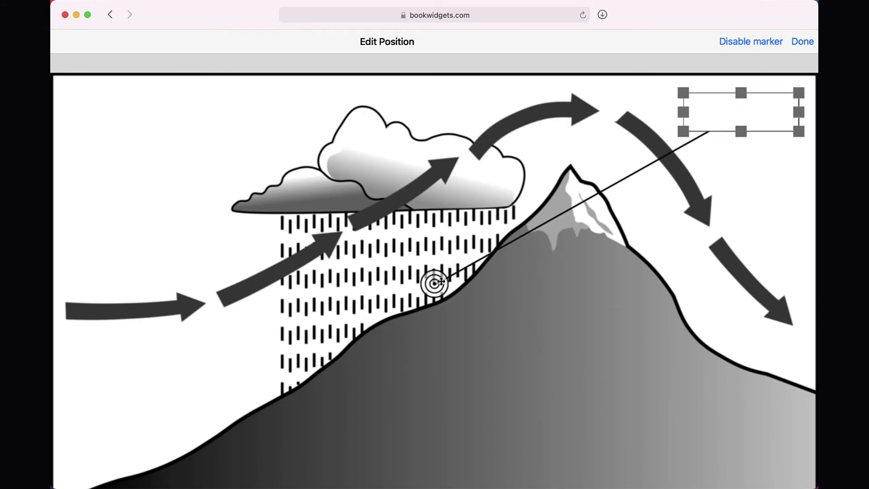
pyautogui.moveTo(430, 286)
pyautogui.mouseDown()
pyautogui.moveTo(613, 297)
pyautogui.moveTo(683, 286)
pyautogui.mouseUp()
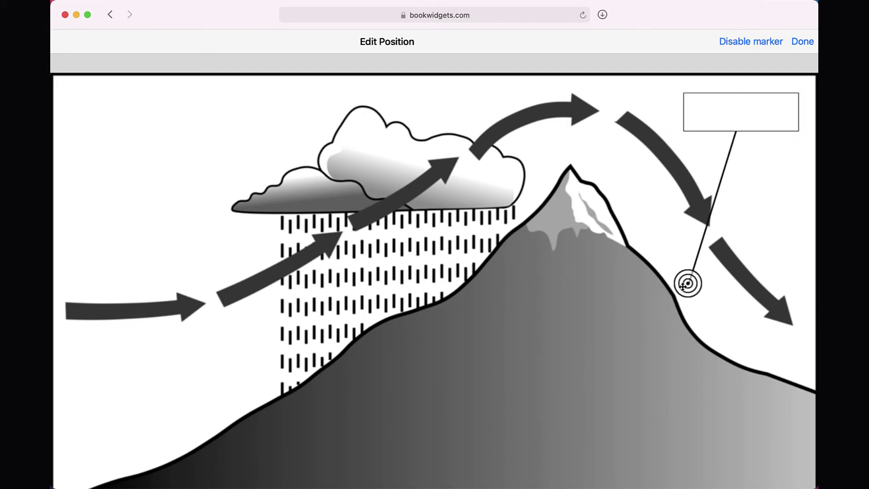
pyautogui.click(800, 44)
pyautogui.write('Leeward')
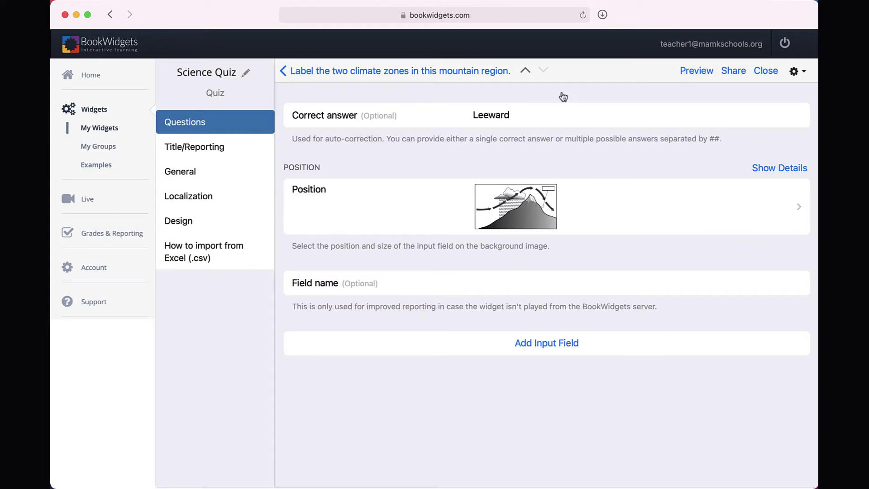
# Preview the quiz as a student: answer Granite, label Windward and Leeward, then close the preview.
pyautogui.click(693, 71)
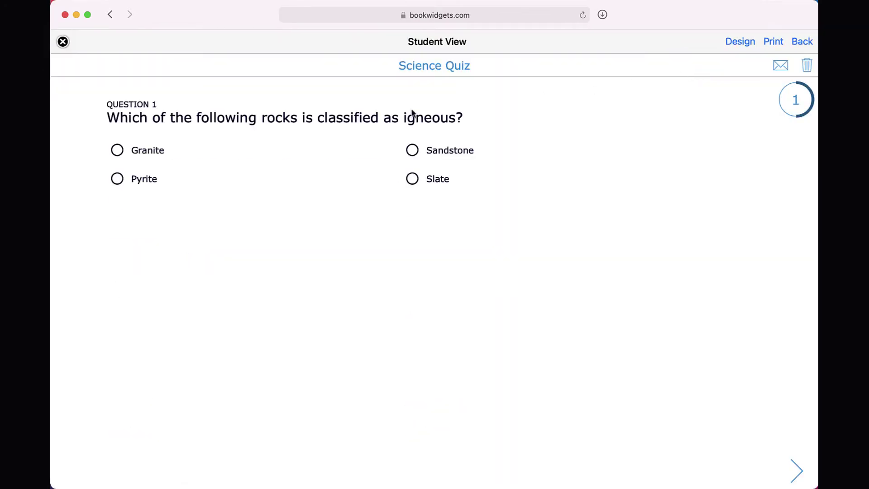
pyautogui.click(135, 153)
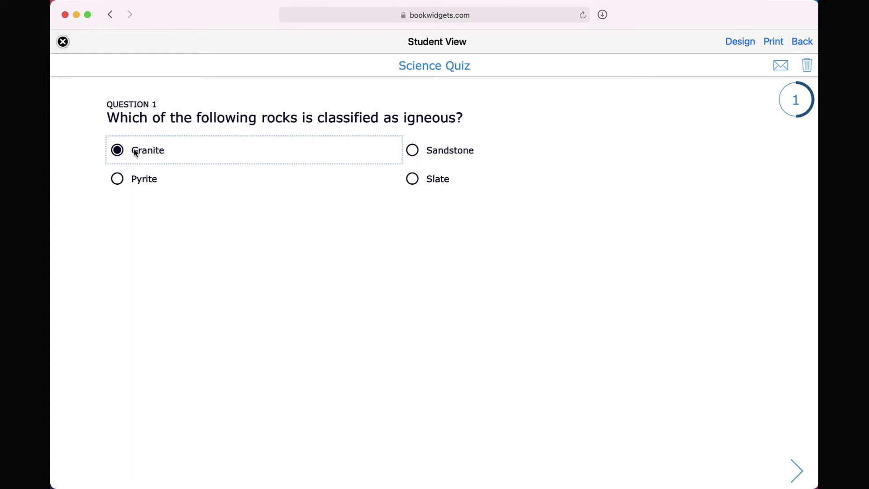
pyautogui.click(797, 471)
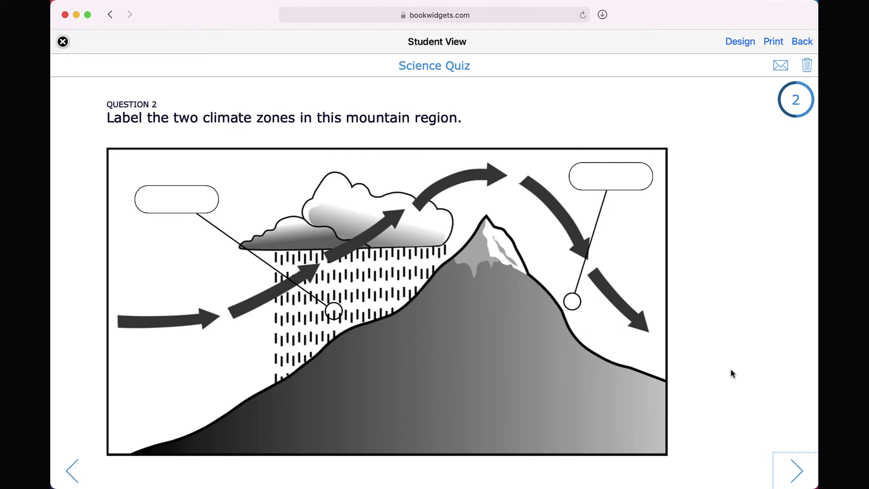
pyautogui.click(179, 202)
pyautogui.write('Windward')
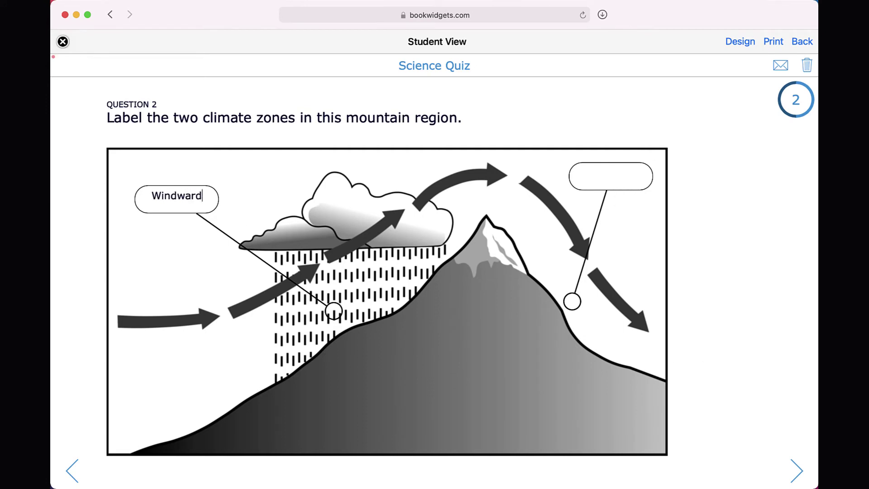
pyautogui.click(593, 173)
pyautogui.write('Leeward')
pyautogui.click(796, 470)
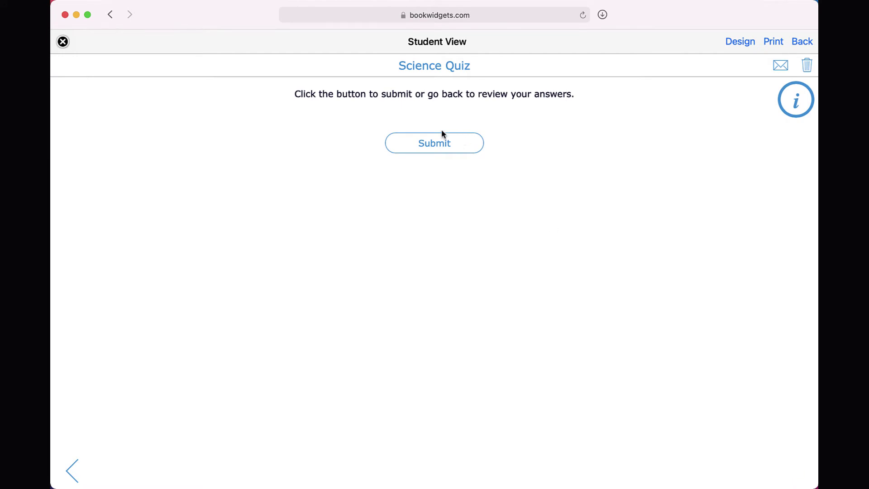
pyautogui.click(63, 42)
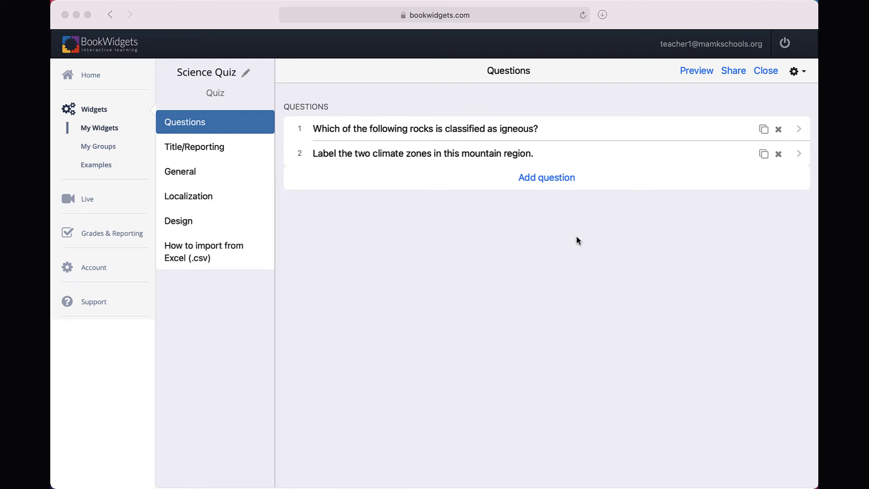
# Add a Word - Picture Match question reading 'Please match the correct term with the associated diagram.'.
pyautogui.click(541, 178)
pyautogui.scroll(-10, 536, 277)
pyautogui.scroll(-10, 532, 277)
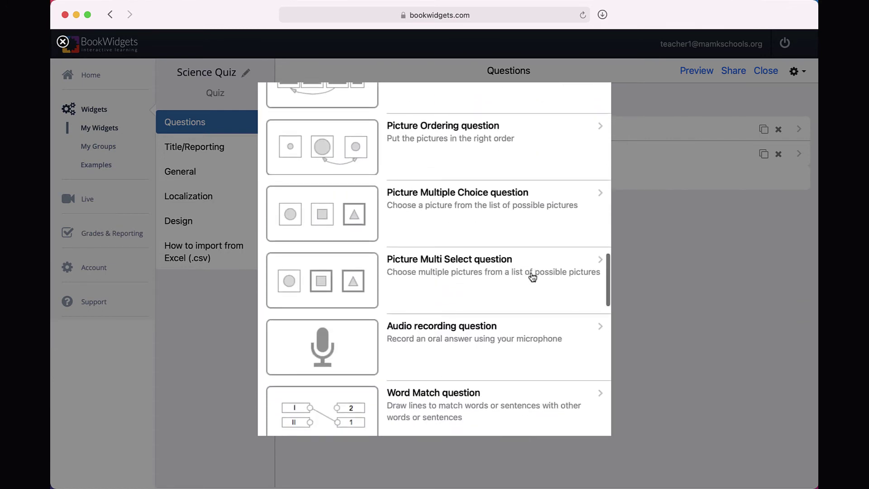
pyautogui.scroll(-4, 532, 277)
pyautogui.scroll(-1, 533, 277)
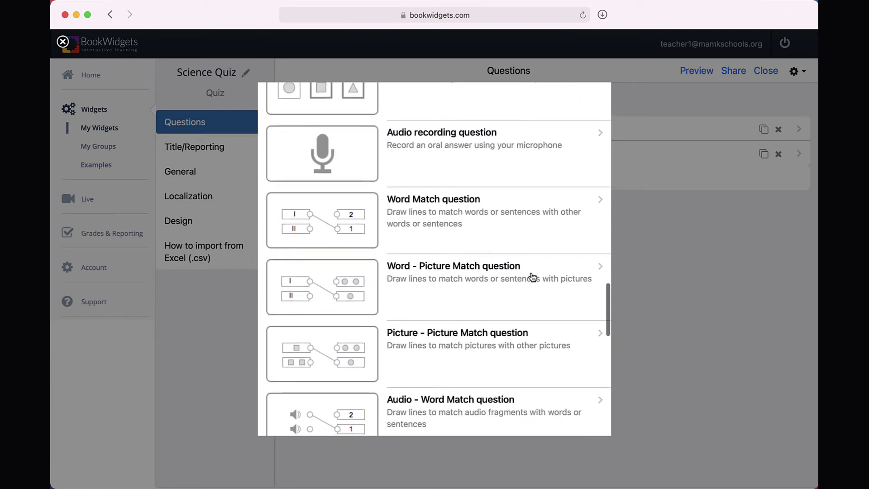
pyautogui.click(431, 275)
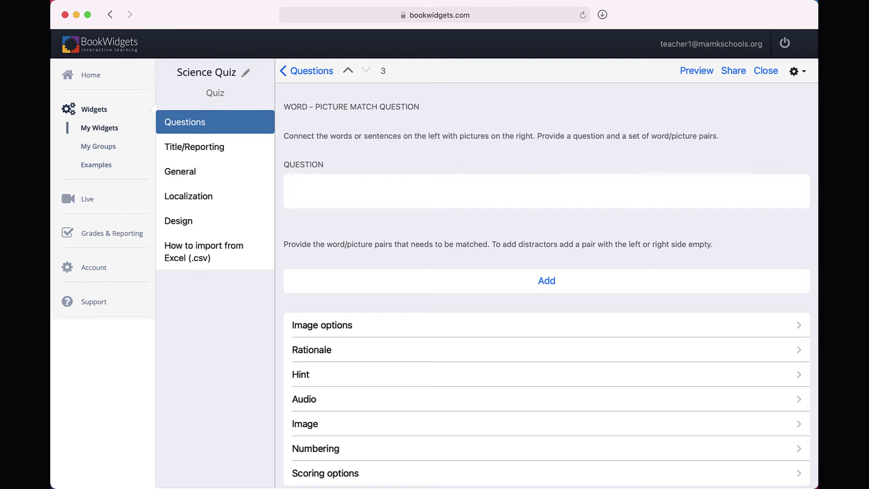
pyautogui.write('Please match the correct term with the associated dia')
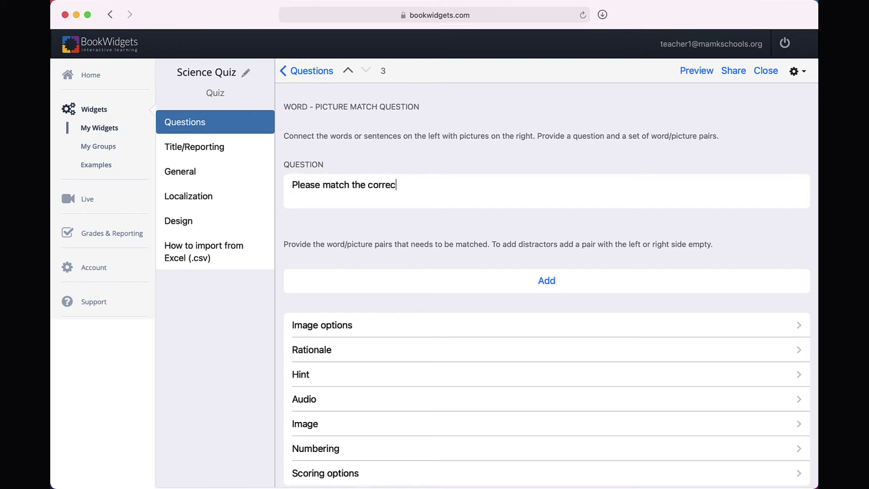
pyautogui.write('gram.')
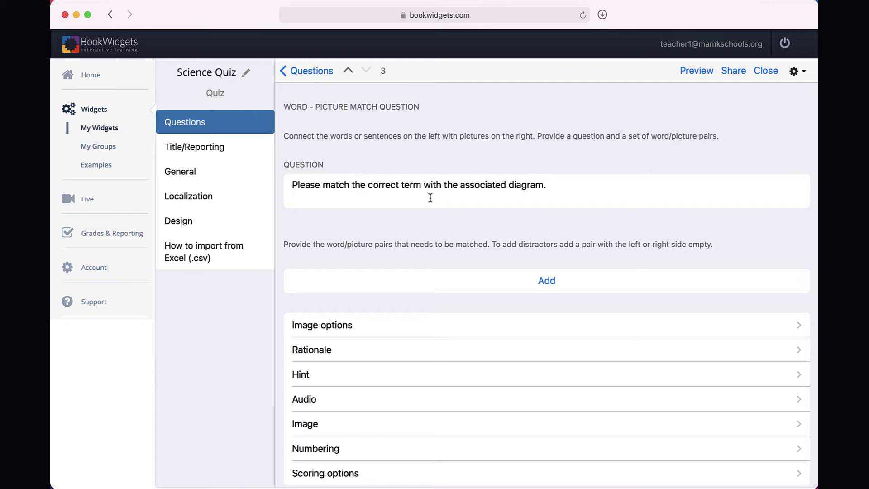
# Add the first match pair: term 'Trell' with the uploaded Trellis Drainage picture.
pyautogui.click(531, 283)
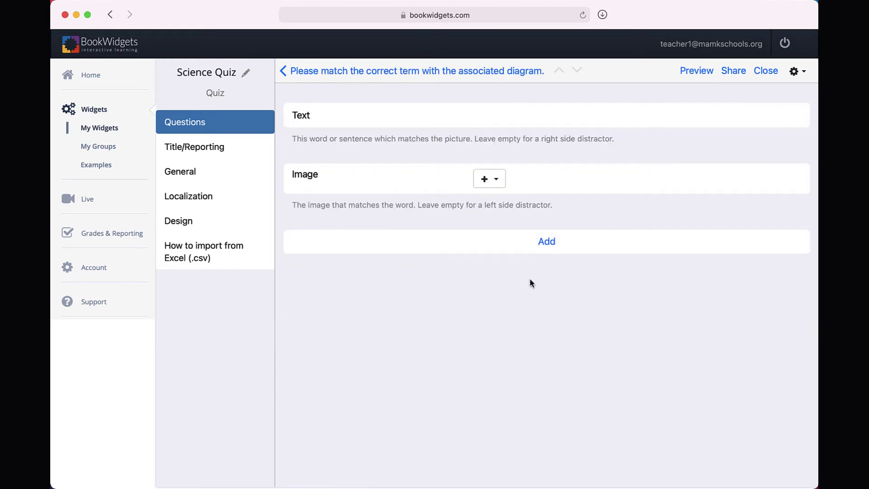
pyautogui.click(505, 117)
pyautogui.write('Trellis')
pyautogui.click(501, 179)
pyautogui.click(504, 202)
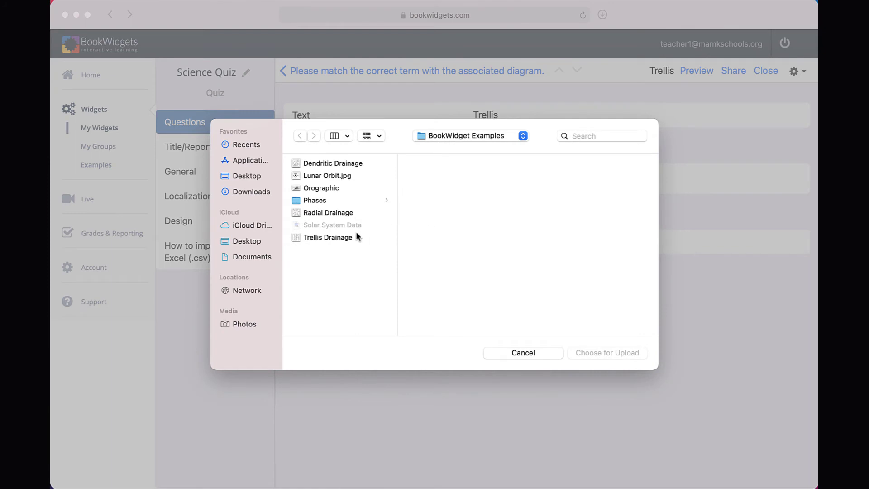
pyautogui.doubleClick(356, 233)
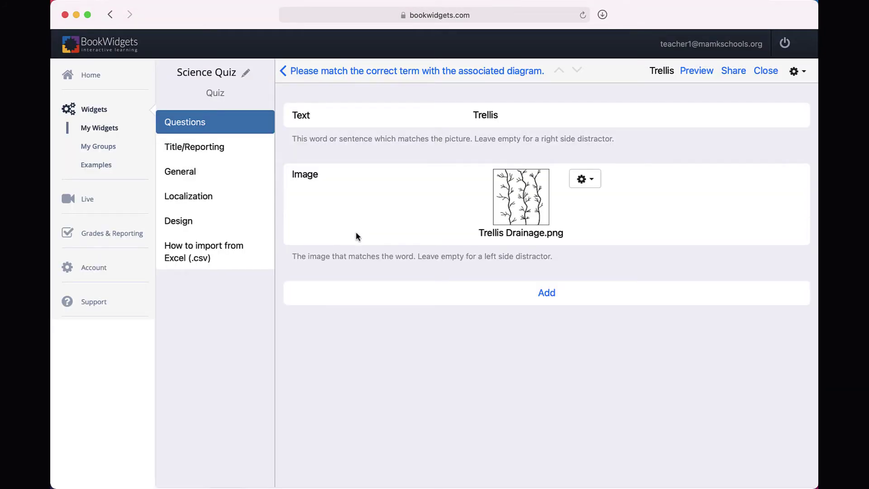
# Add a second pair: term 'Dendritic' with the Dendritic Drainage picture.
pyautogui.click(551, 297)
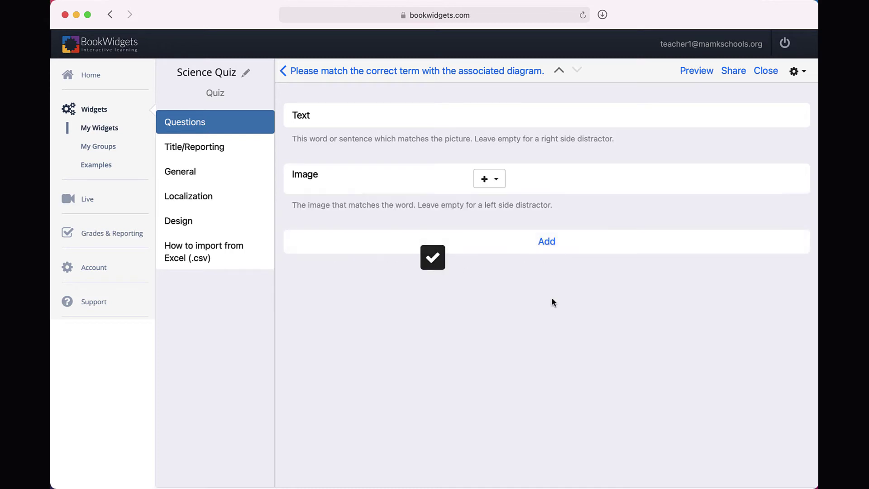
pyautogui.click(487, 117)
pyautogui.write('Dendritic')
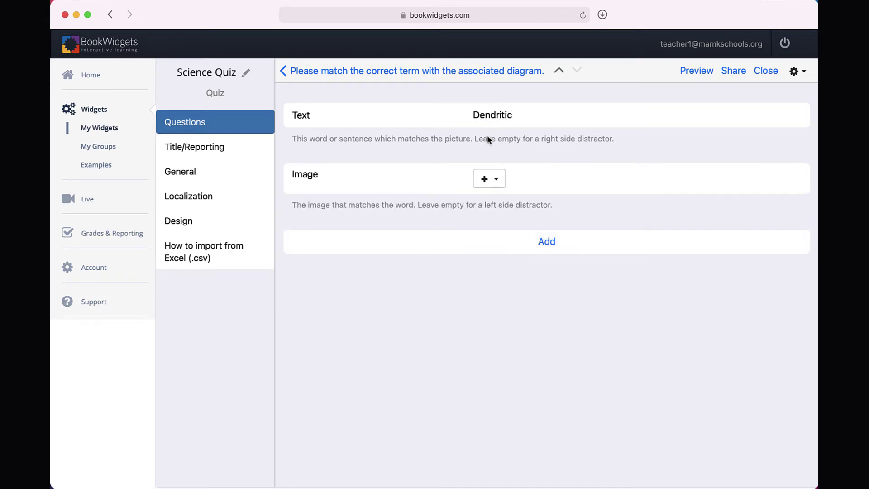
pyautogui.click(486, 179)
pyautogui.click(494, 199)
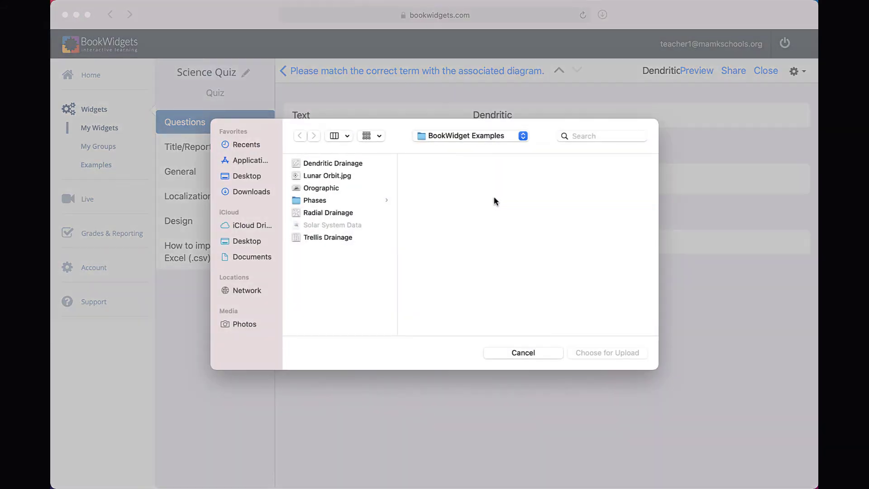
pyautogui.doubleClick(361, 164)
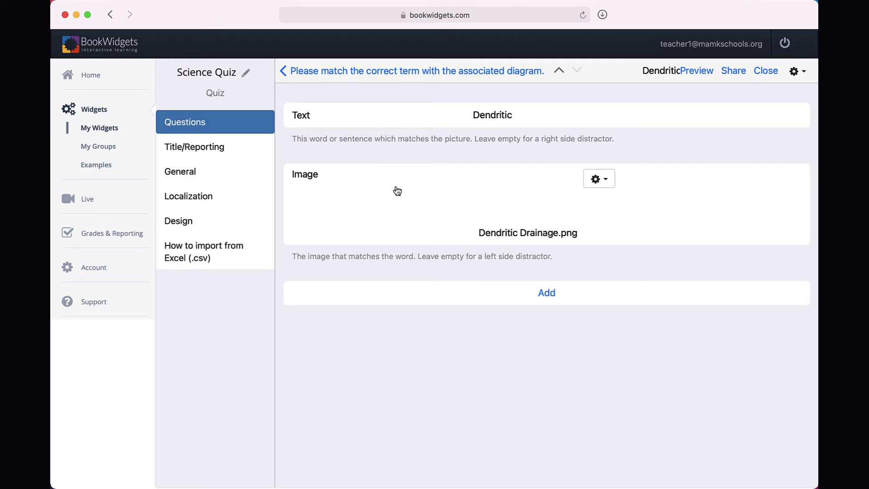
# Add a third pair: term 'Radial' with the Radial Drainage diagram uploaded.
pyautogui.click(548, 294)
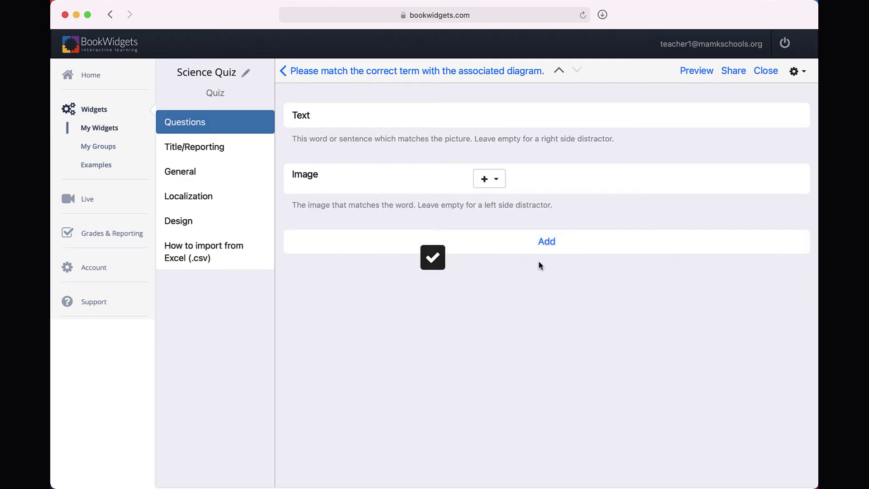
pyautogui.click(501, 115)
pyautogui.write('Radial')
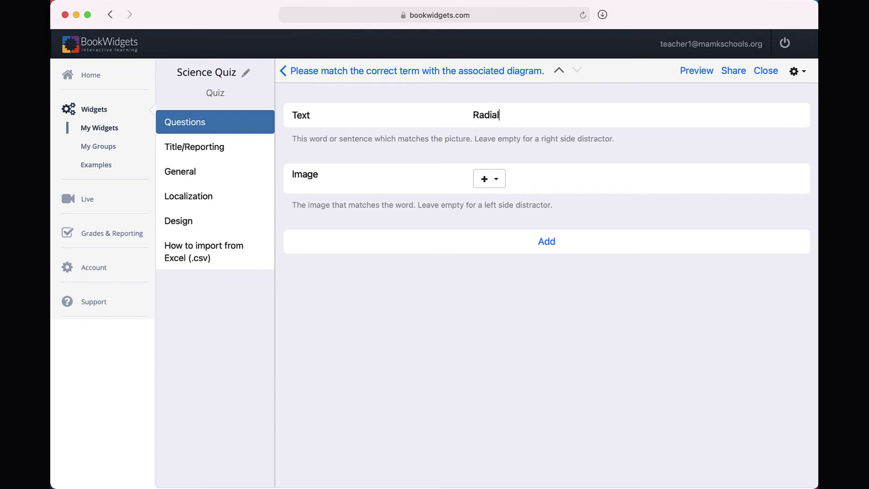
pyautogui.click(495, 183)
pyautogui.click(495, 203)
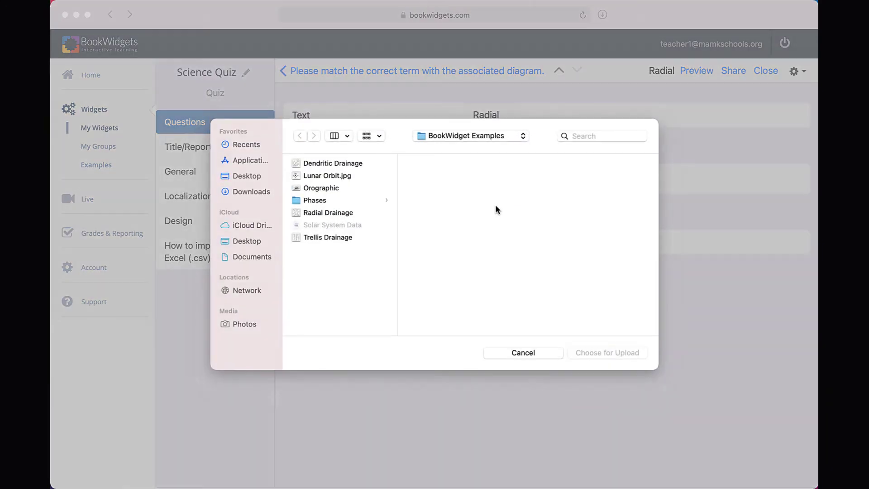
pyautogui.doubleClick(332, 213)
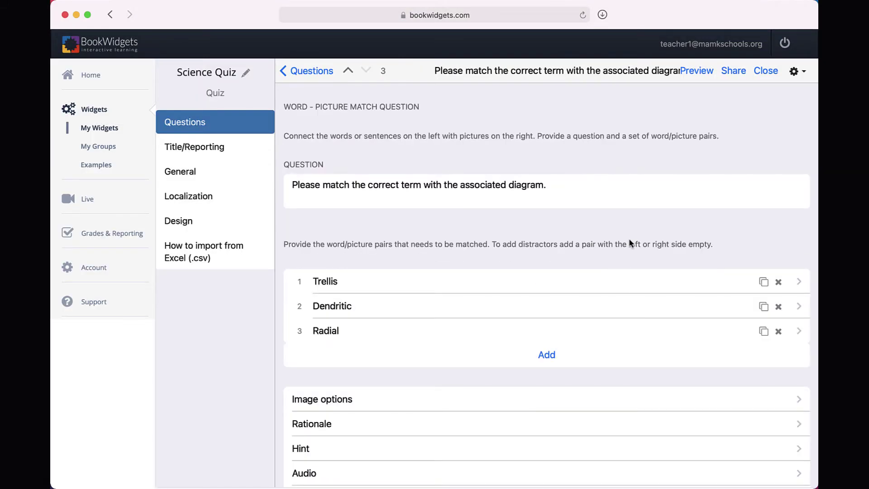
# Preview the quiz as a student, answering Granite and labelling the zones Windward and Leeward.
pyautogui.click(699, 72)
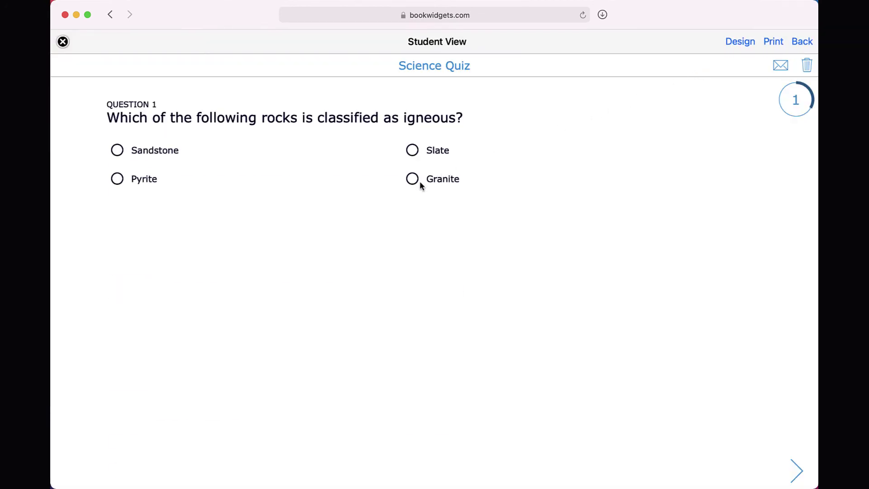
pyautogui.click(420, 182)
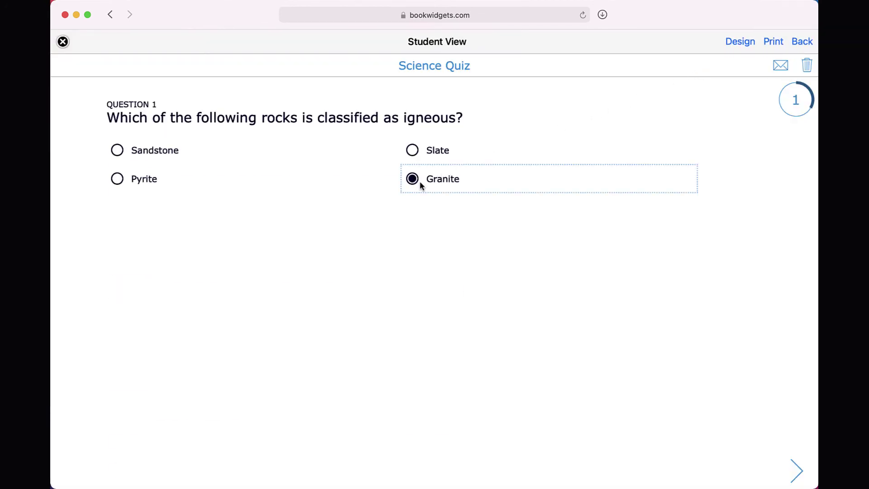
pyautogui.click(794, 471)
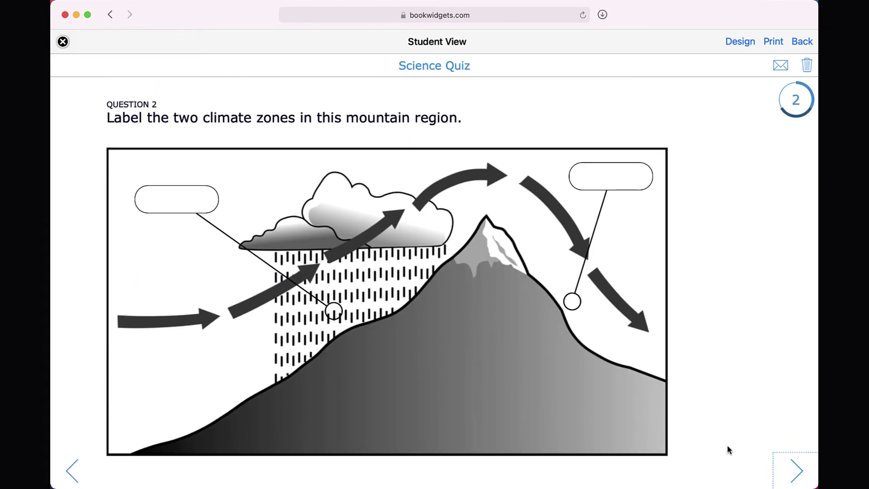
pyautogui.click(176, 204)
pyautogui.write('Windward')
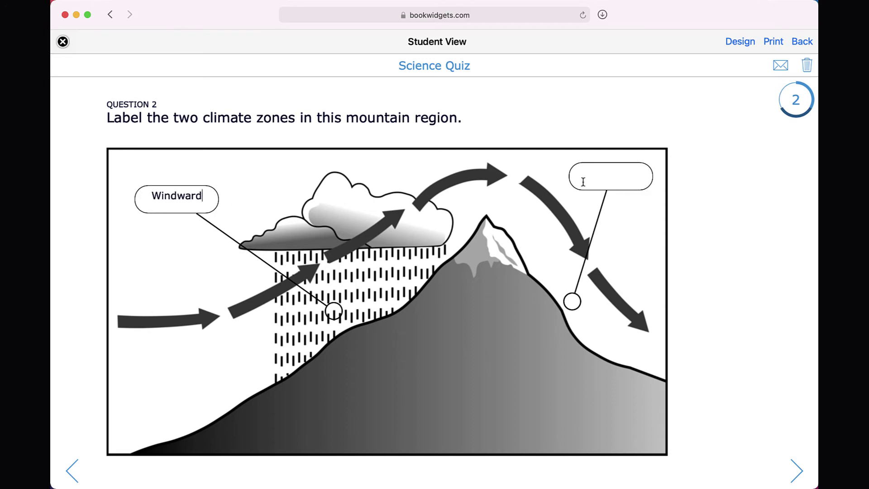
pyautogui.click(584, 182)
pyautogui.write('Leeward')
pyautogui.click(797, 471)
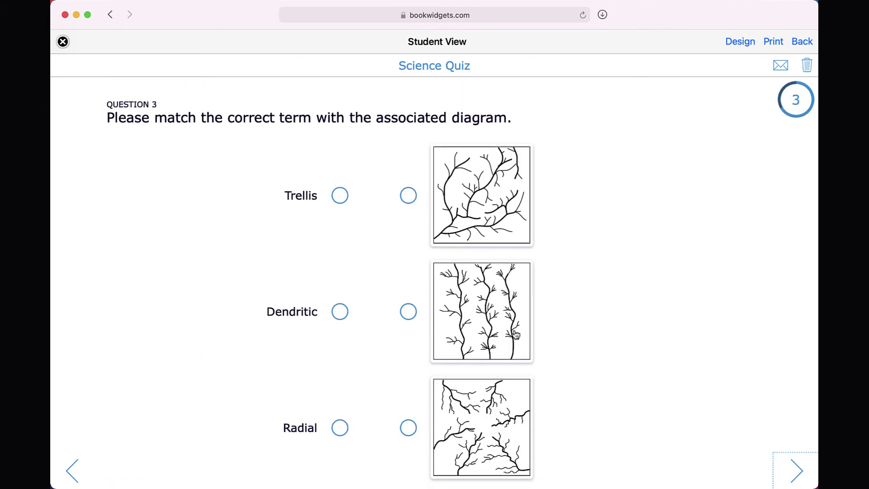
# Match Dendritic, Radial and Trellis to their drainage diagrams, then exit to the question list.
pyautogui.moveTo(340, 311); pyautogui.dragTo(408, 196)
pyautogui.moveTo(340, 428); pyautogui.dragTo(408, 429)
pyautogui.moveTo(340, 196); pyautogui.dragTo(406, 309)
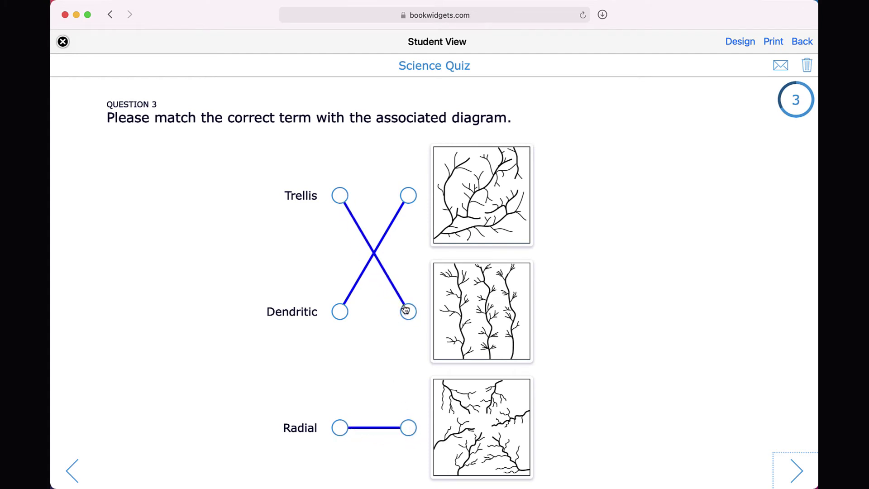
pyautogui.click(63, 42)
pyautogui.click(303, 74)
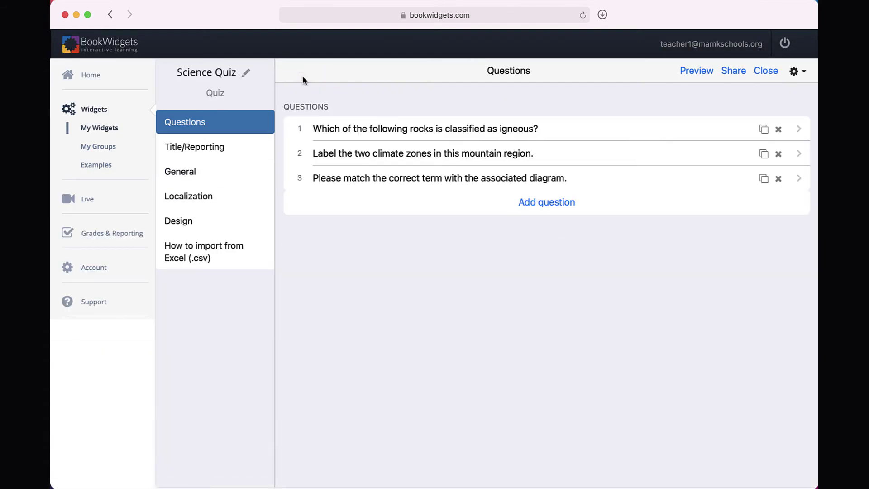
# Turn on 'Allow student to submit only once', review General, Localization and Design, then return to Questions.
pyautogui.click(250, 151)
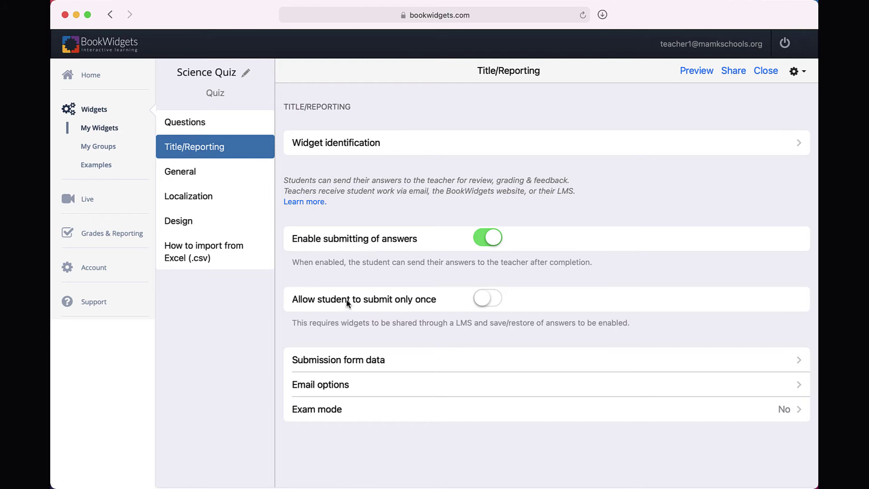
pyautogui.click(483, 308)
pyautogui.click(205, 172)
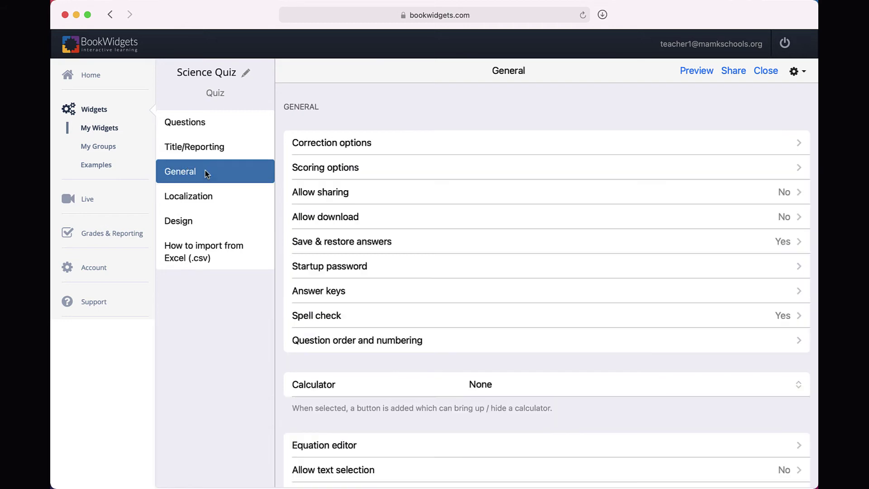
pyautogui.scroll(-3, 373, 212)
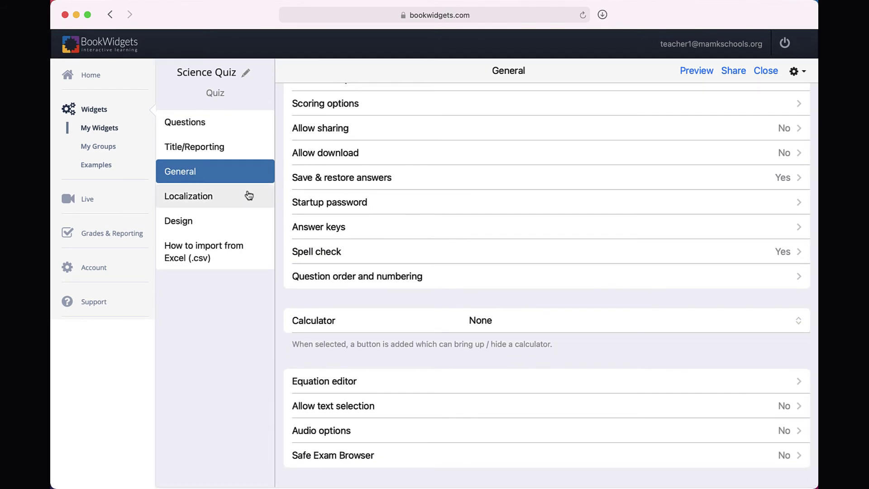
pyautogui.click(248, 195)
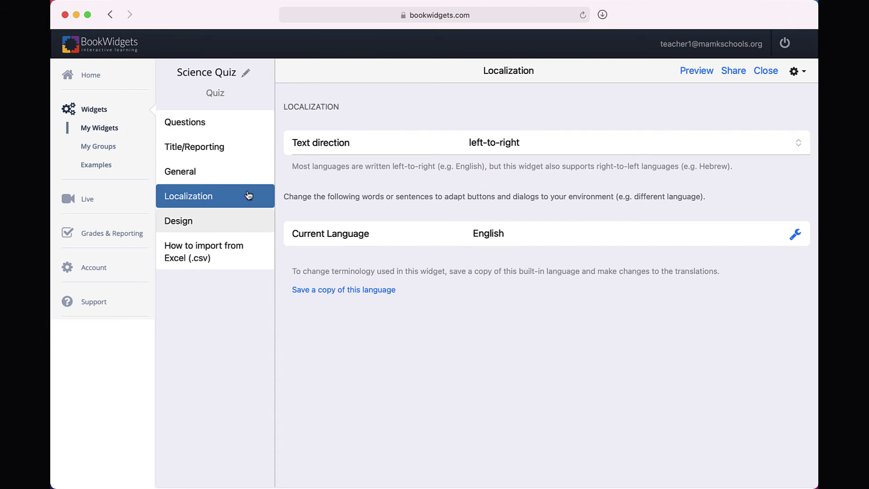
pyautogui.click(239, 221)
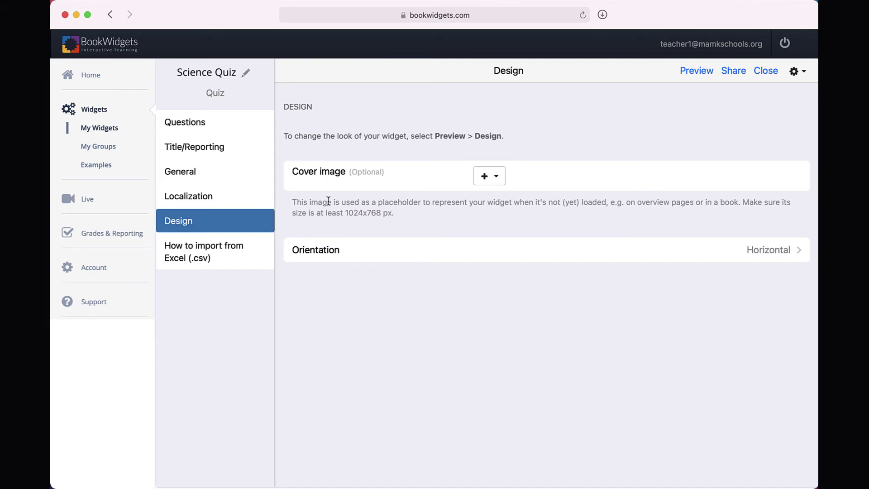
pyautogui.click(184, 130)
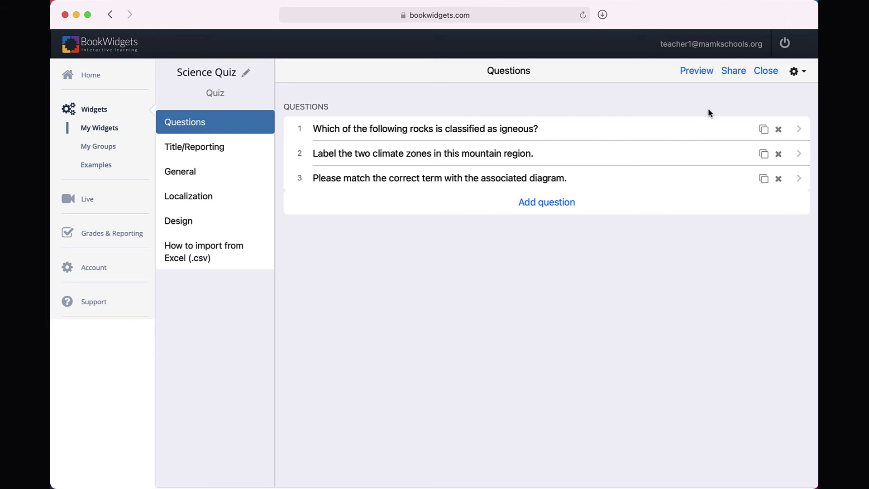
# From the quiz's Share options, choose Send to Google Classroom and begin connecting an account.
pyautogui.click(738, 73)
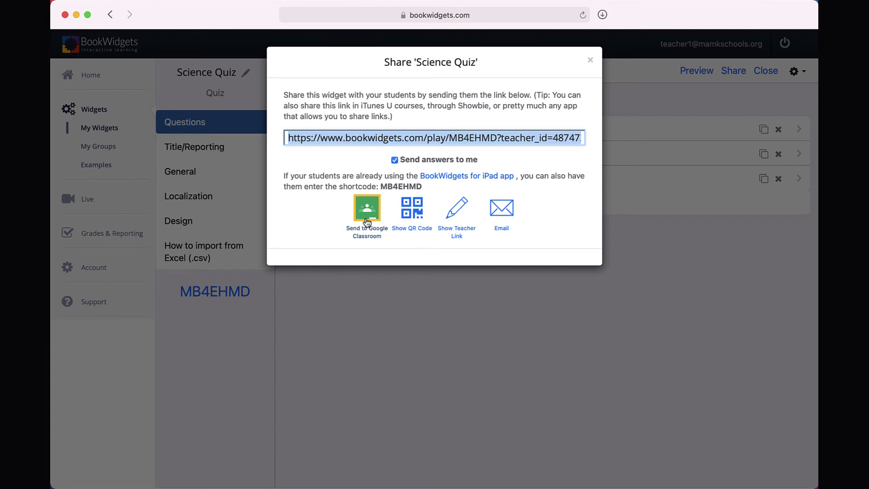
pyautogui.click(366, 213)
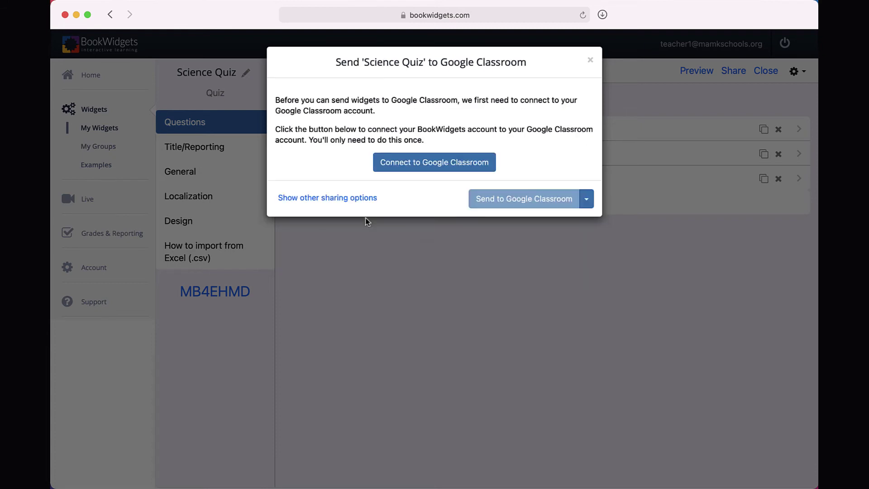
pyautogui.click(424, 165)
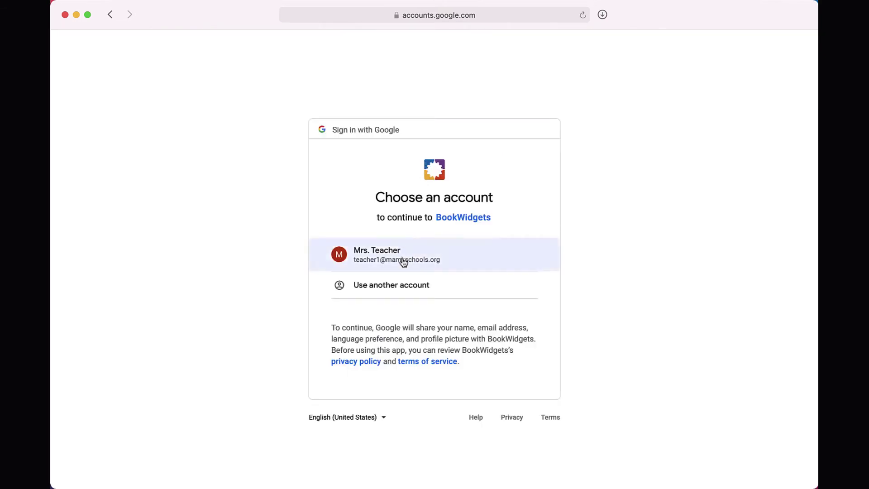
# Choose the teacher's Google account and allow BookWidgets access to Google Classroom.
pyautogui.click(402, 258)
pyautogui.scroll(-2, 402, 258)
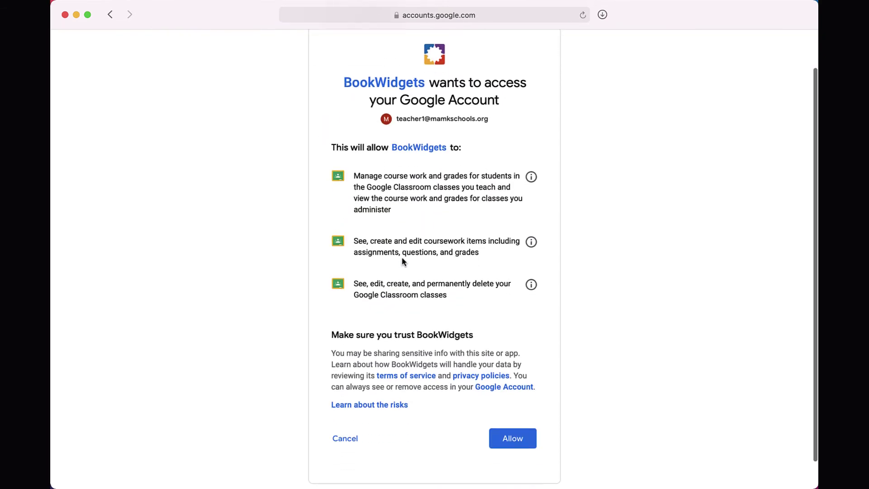
pyautogui.click(513, 439)
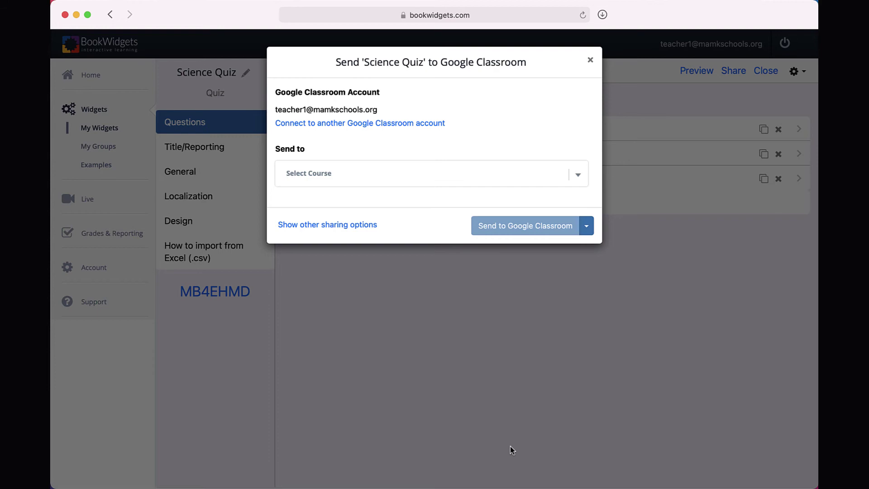
# Select the Science - Period 1 course and send the Science Quiz to Google Classroom.
pyautogui.click(427, 182)
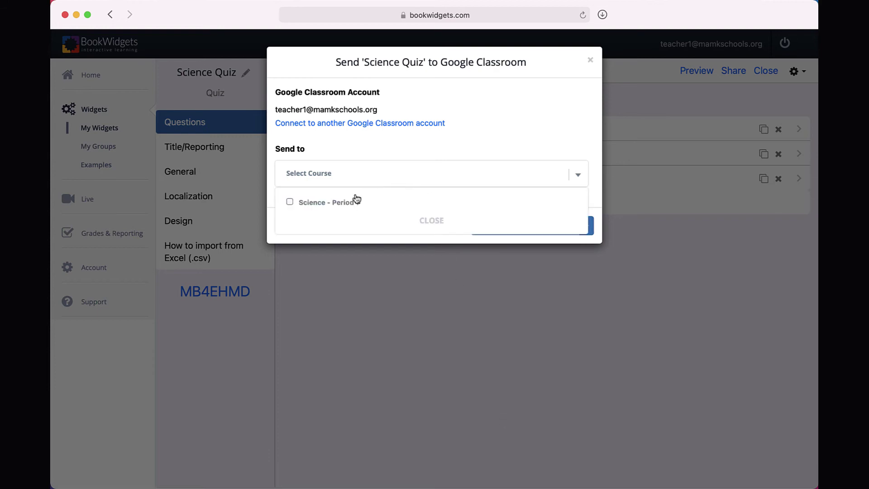
pyautogui.click(321, 206)
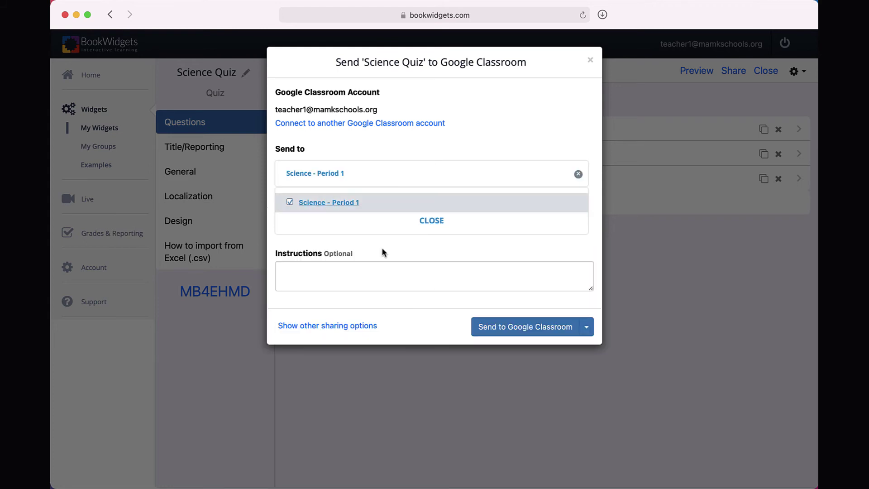
pyautogui.click(491, 331)
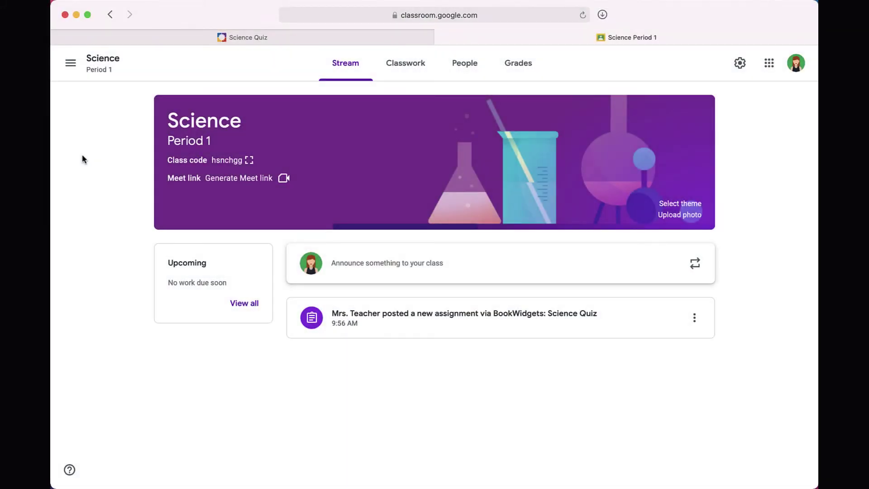
# Open the Science Quiz post from the Stream and view its Instructions with the quiz attachment.
pyautogui.click(389, 327)
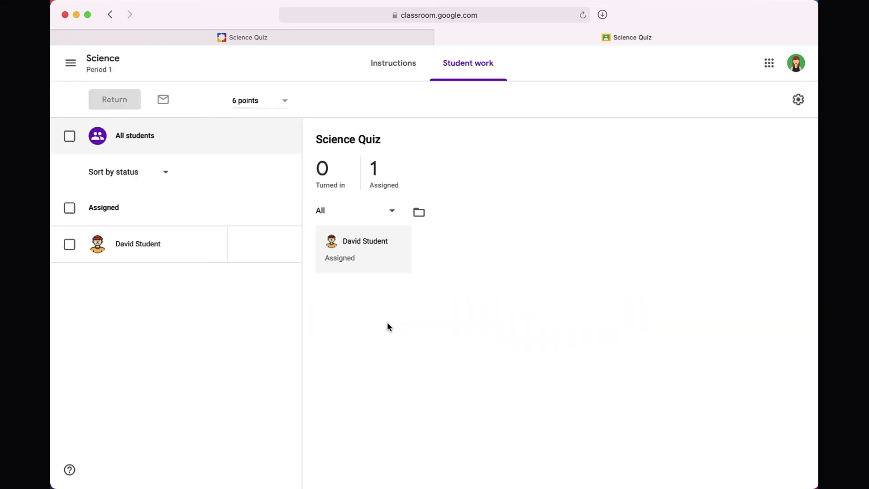
pyautogui.click(392, 67)
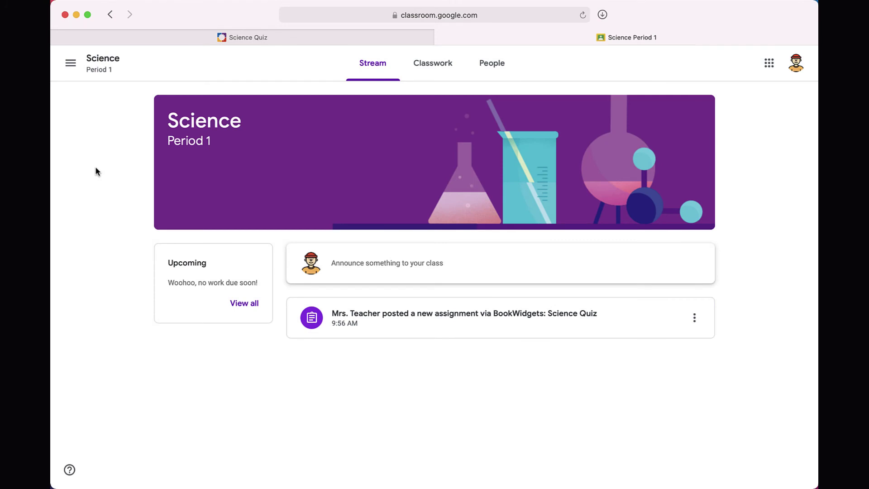
# As the student, open the Science Quiz assignment, launch the attached quiz and sign in with the student account.
pyautogui.click(343, 322)
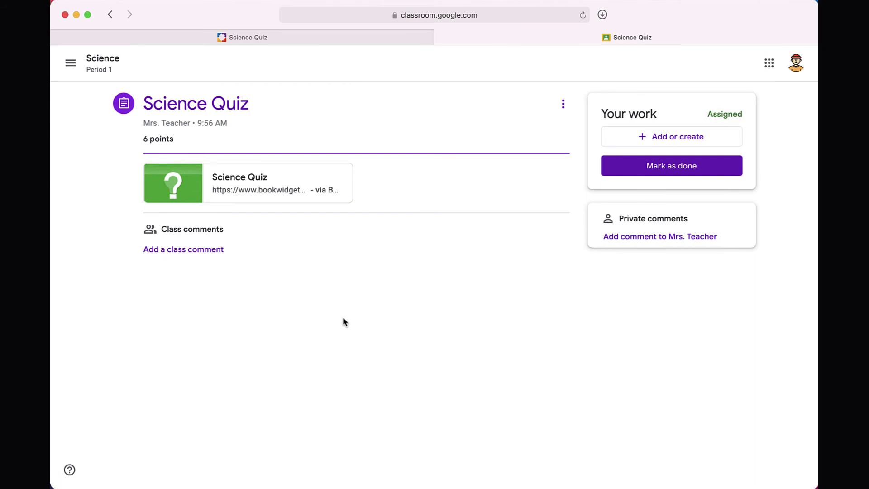
pyautogui.click(248, 188)
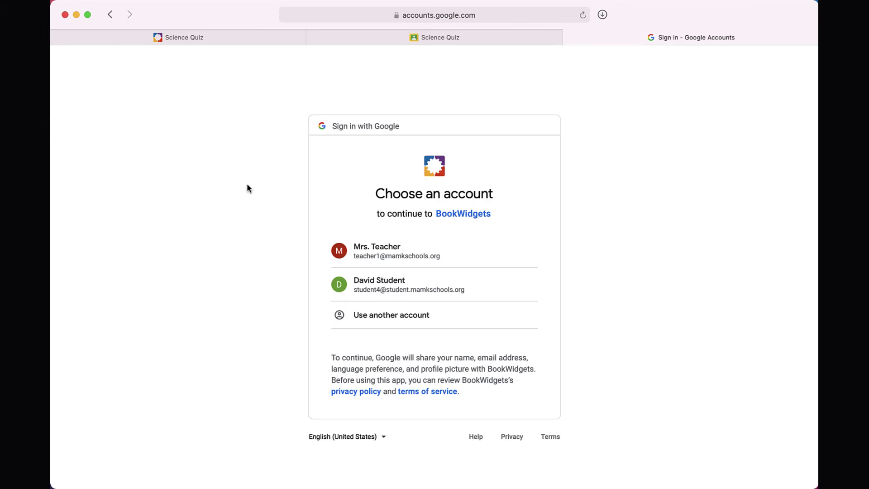
pyautogui.click(336, 285)
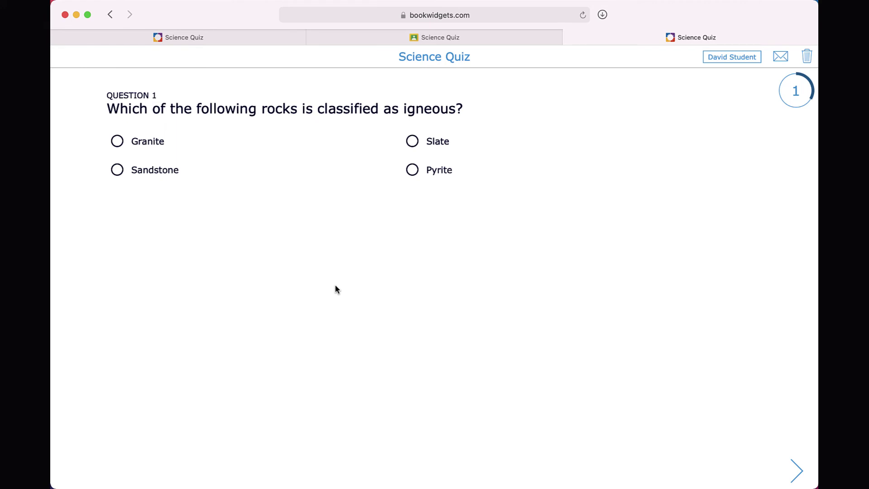
# Answer Granite as the igneous rock and label the climate zones Windward and Leeward.
pyautogui.click(116, 141)
pyautogui.click(797, 471)
pyautogui.click(190, 194)
pyautogui.write('Windward')
pyautogui.press('Tab')
pyautogui.write('Leeward')
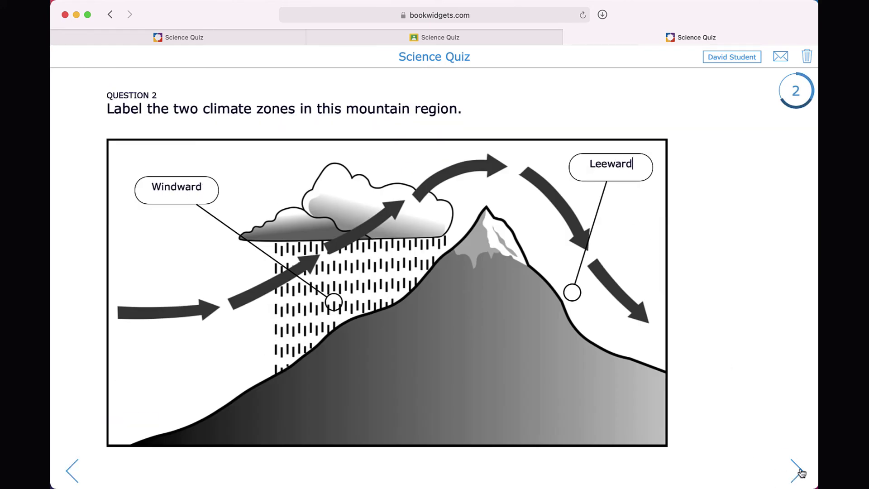
# Match Trellis to the top, Radial to the middle and Dendritic to the bottom diagram.
pyautogui.click(799, 472)
pyautogui.moveTo(338, 187); pyautogui.dragTo(406, 188)
pyautogui.moveTo(337, 306); pyautogui.dragTo(405, 426)
pyautogui.moveTo(337, 426); pyautogui.dragTo(405, 307)
# Submit the quiz answers and send them to the teacher.
pyautogui.click(797, 471)
pyautogui.click(455, 136)
pyautogui.click(434, 296)
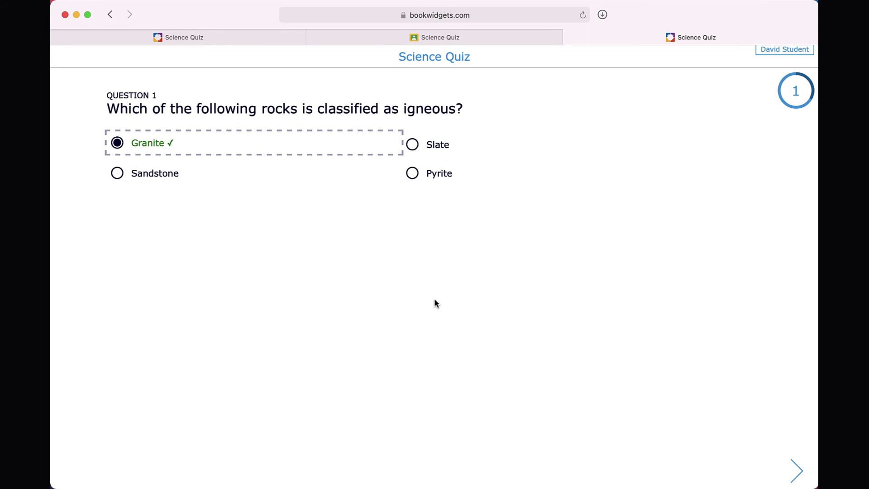
# Step through the checked results for all three questions, then close the quiz tab.
pyautogui.click(796, 471)
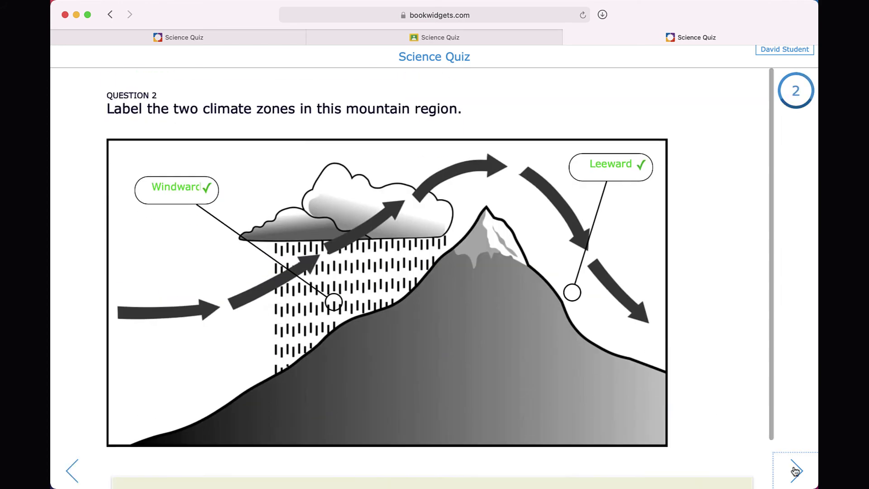
pyautogui.click(795, 470)
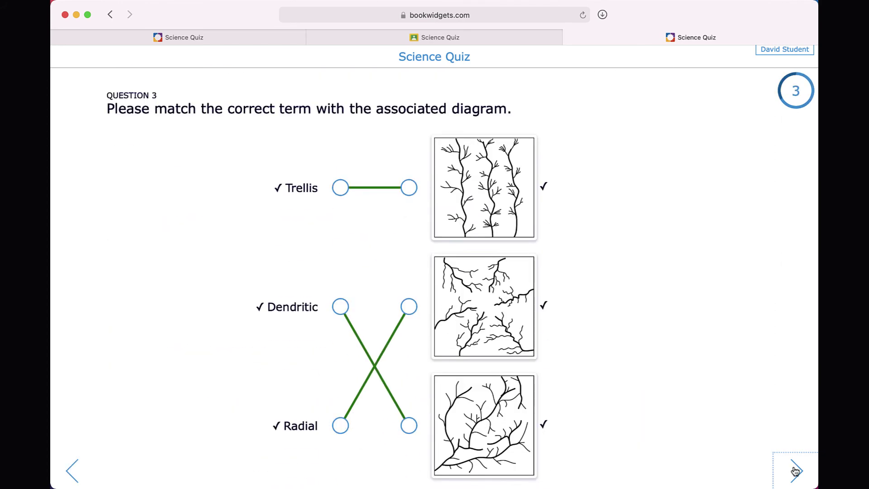
pyautogui.click(795, 471)
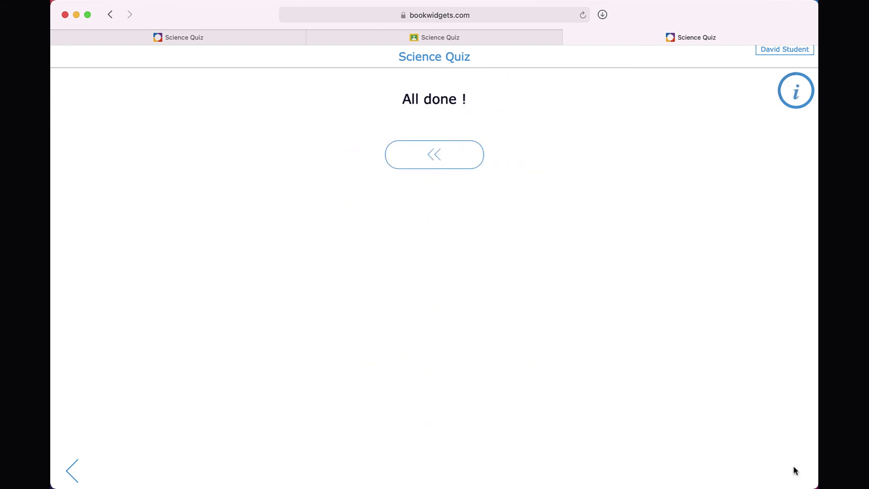
pyautogui.click(568, 37)
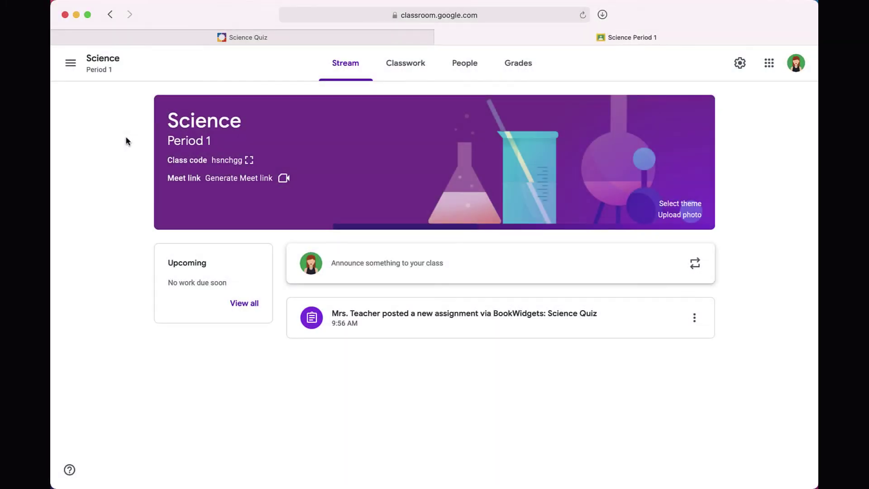
# From Classwork, open the Science Quiz student work and select all students to see the 6-point submission.
pyautogui.click(392, 66)
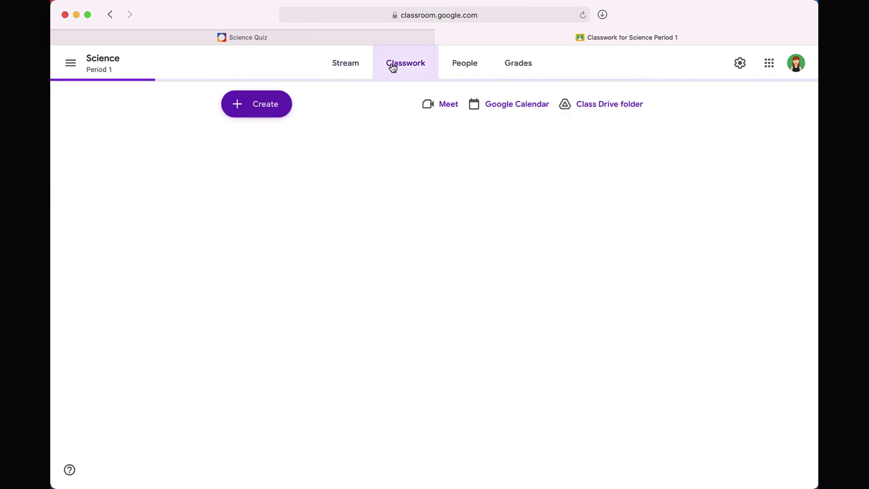
pyautogui.click(312, 146)
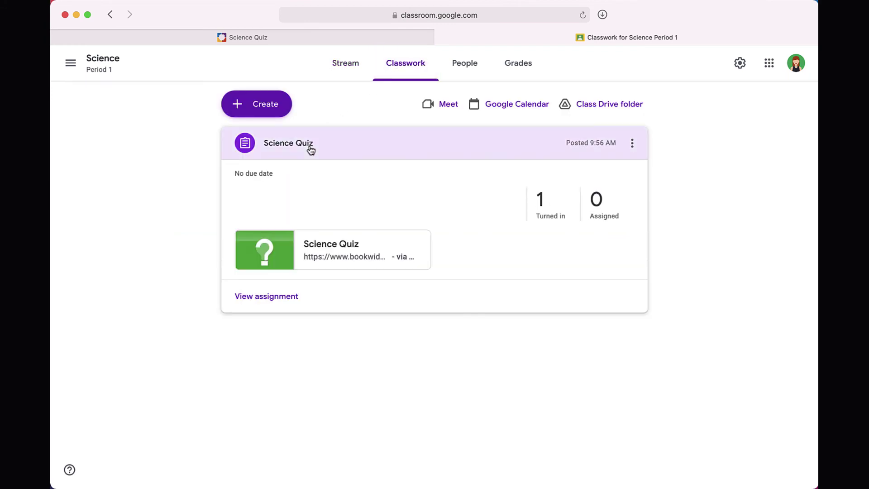
pyautogui.click(279, 296)
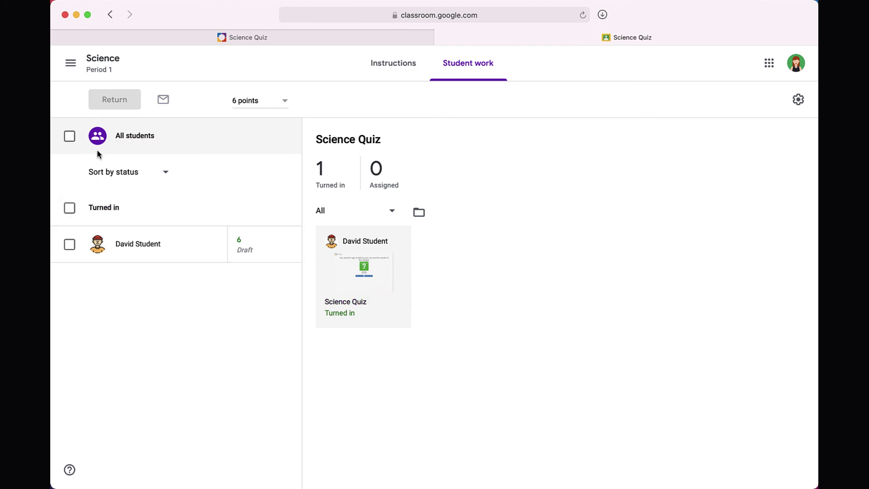
pyautogui.click(69, 136)
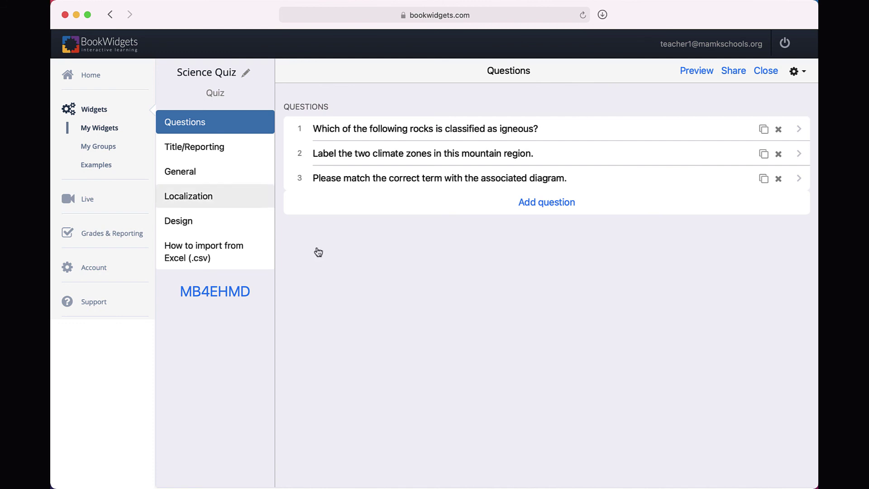
pyautogui.click(104, 114)
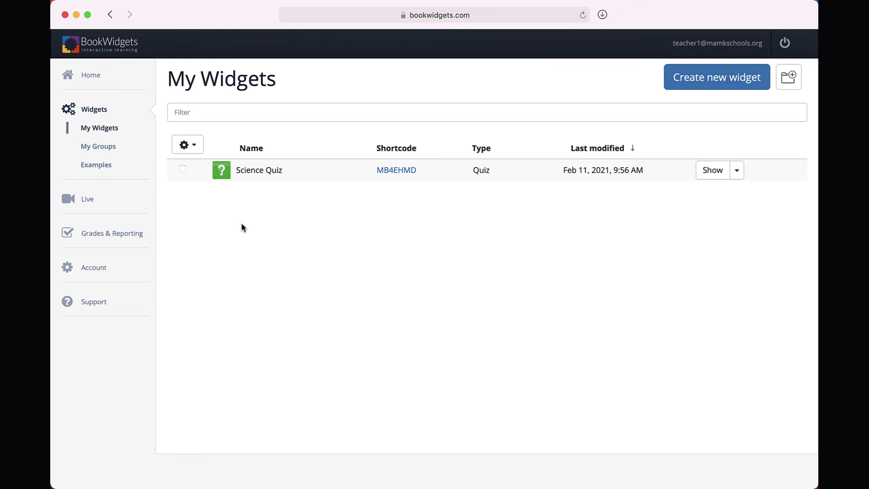
# In the Examples gallery, preview the Chemical Elements flash cards, flipping through a few cards.
pyautogui.click(108, 168)
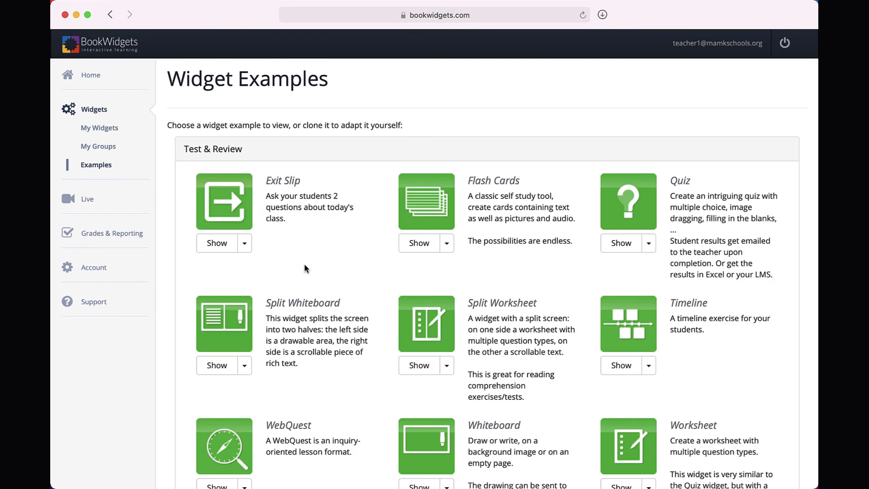
pyautogui.scroll(-3, 308, 267)
pyautogui.scroll(-1, 308, 270)
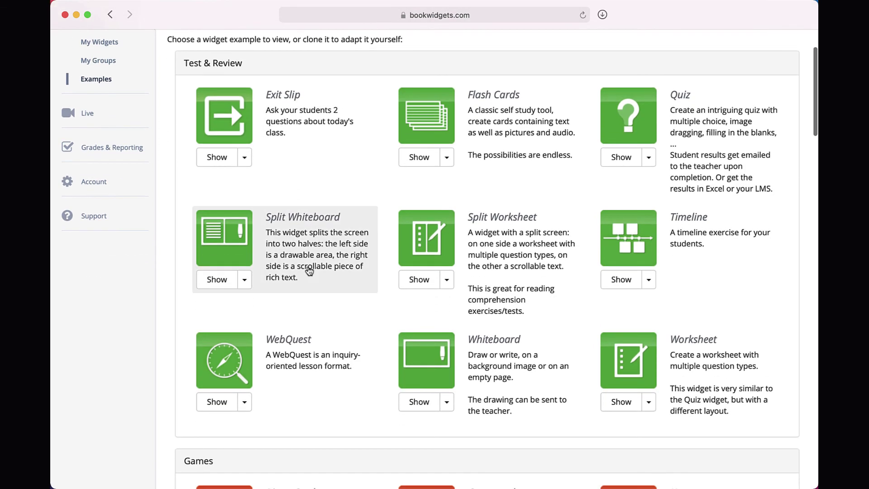
pyautogui.scroll(-2, 308, 267)
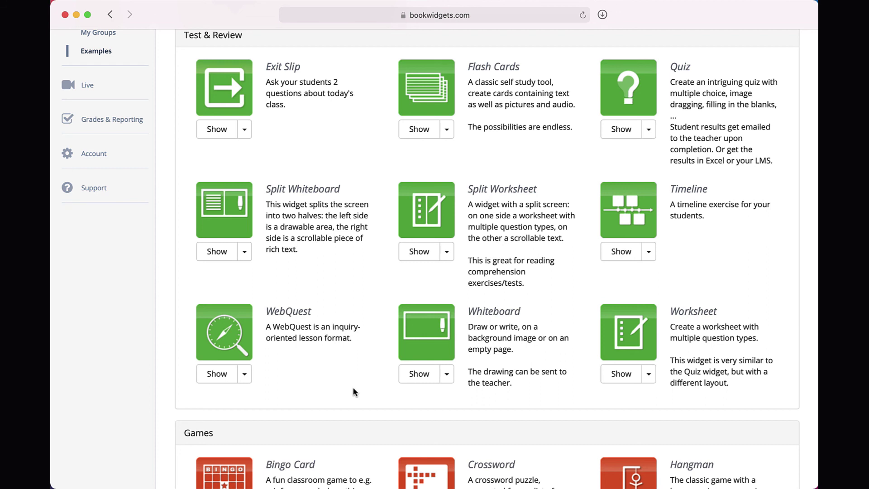
pyautogui.click(447, 129)
pyautogui.click(449, 151)
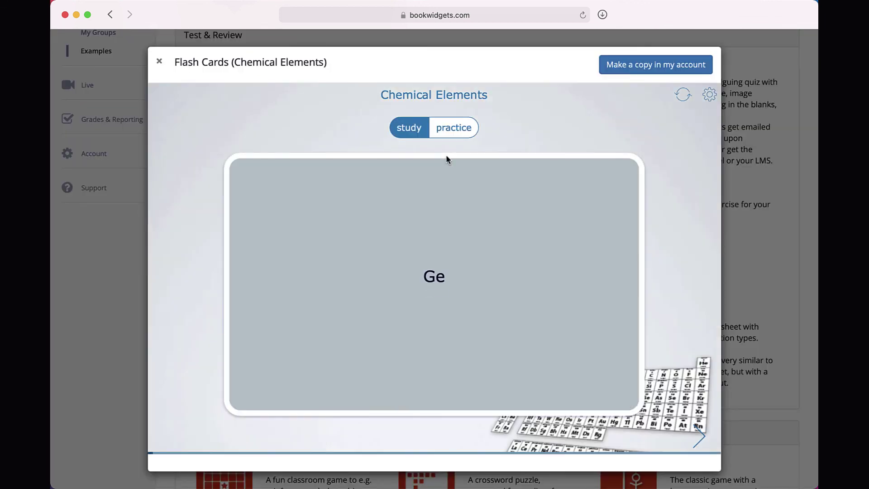
pyautogui.click(698, 437)
pyautogui.click(432, 284)
pyautogui.click(432, 284)
pyautogui.click(698, 438)
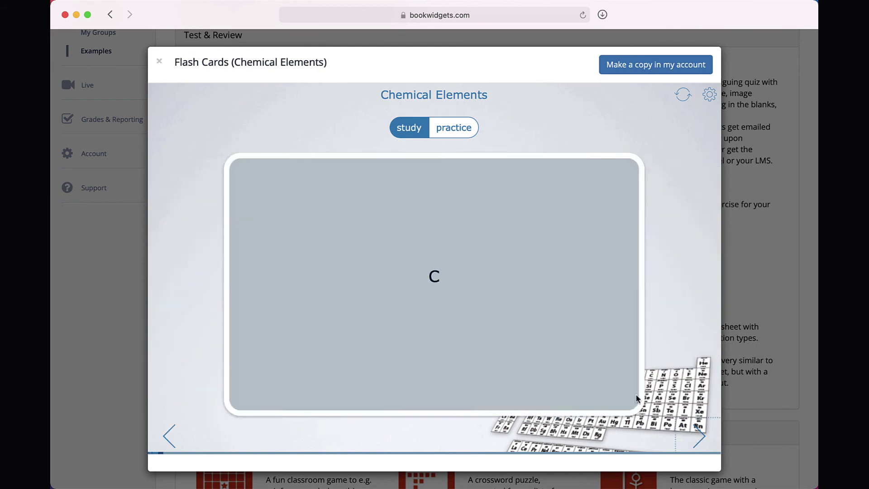
pyautogui.click(159, 62)
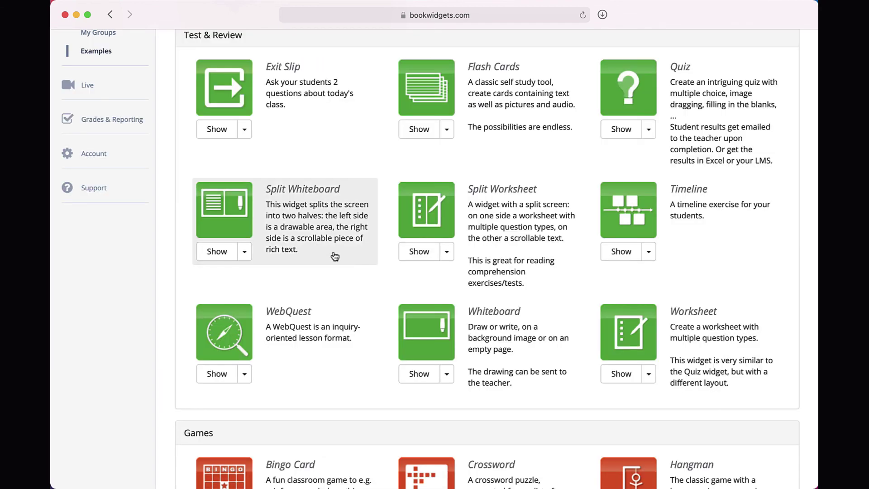
# Preview the Square Roots exit slip example.
pyautogui.click(245, 131)
pyautogui.click(244, 165)
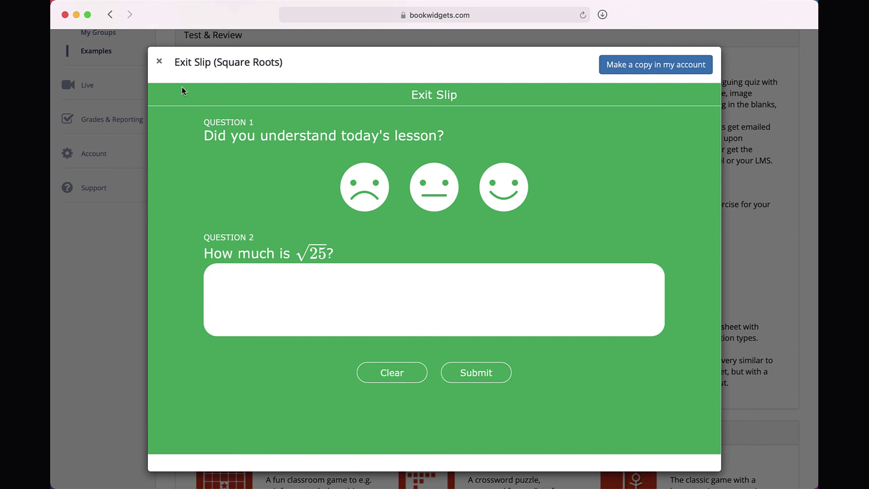
pyautogui.click(159, 61)
# Preview the Solve a Halloween Murder WebQuest example.
pyautogui.click(248, 374)
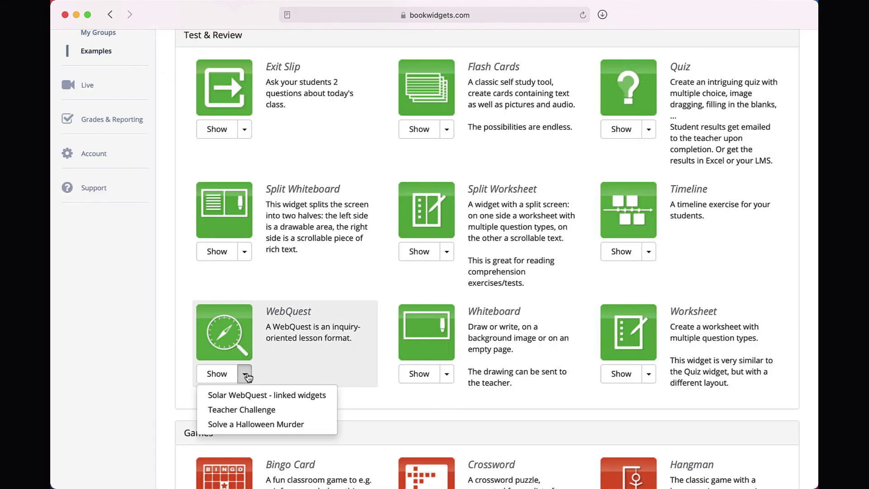
pyautogui.click(249, 425)
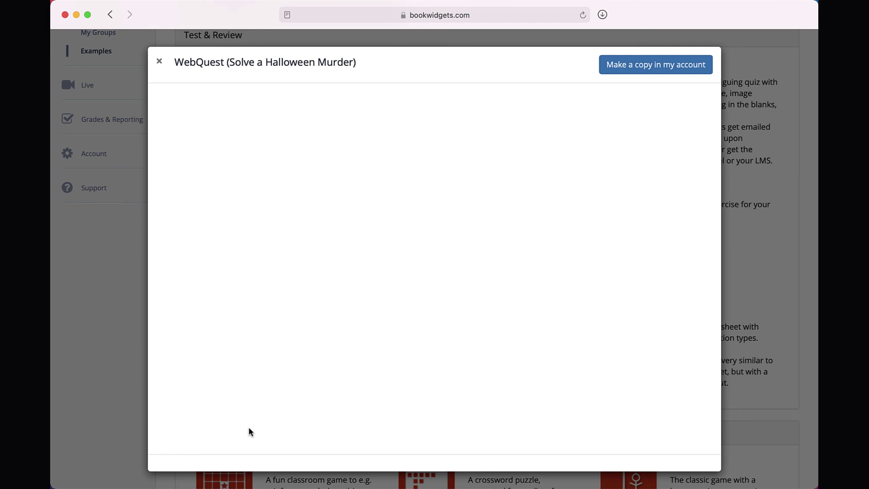
pyautogui.scroll(-5, 260, 378)
pyautogui.scroll(-5, 260, 378)
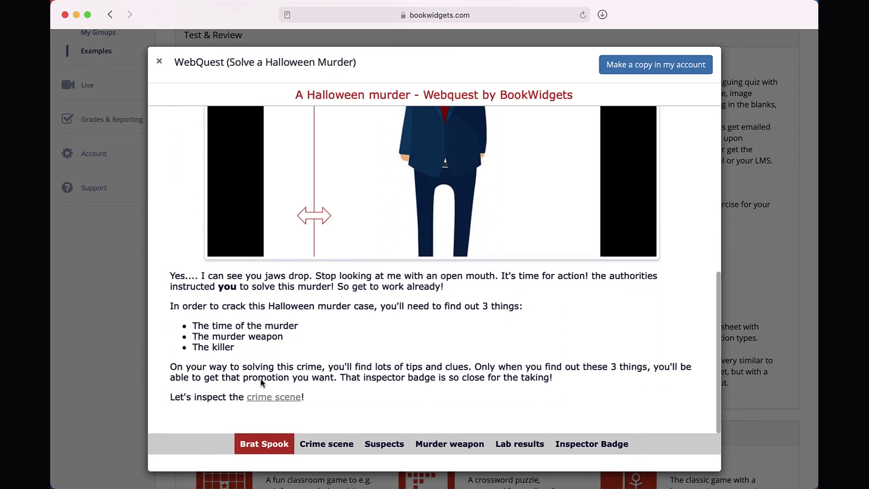
pyautogui.click(159, 61)
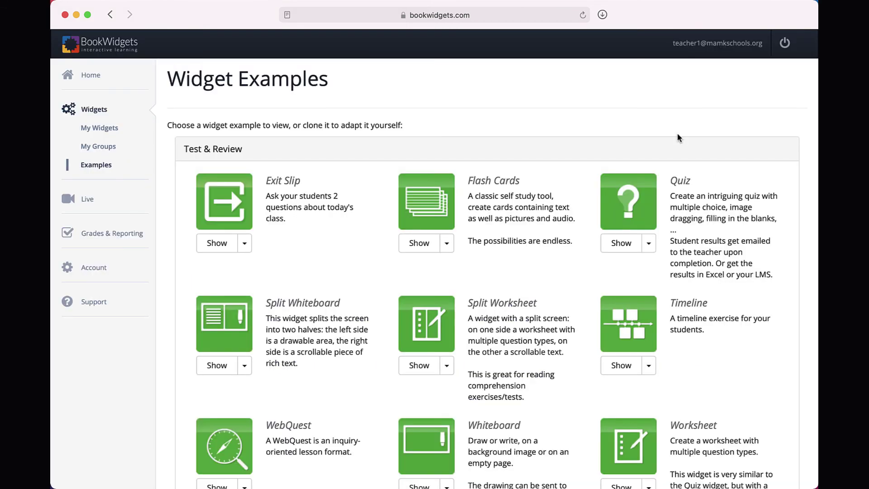